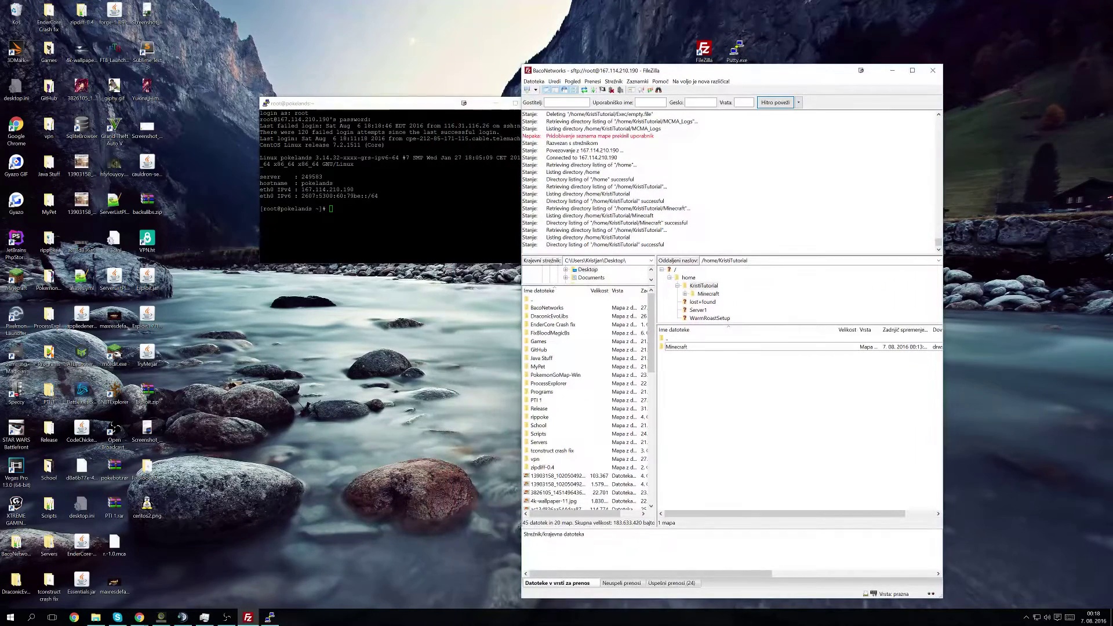
# Step: Change the PuTTY shell into /home/KristiTutorial using the remote path copied from FileZilla
pyautogui.click(771, 260)
pyautogui.hotkey('ctrl', 'c')
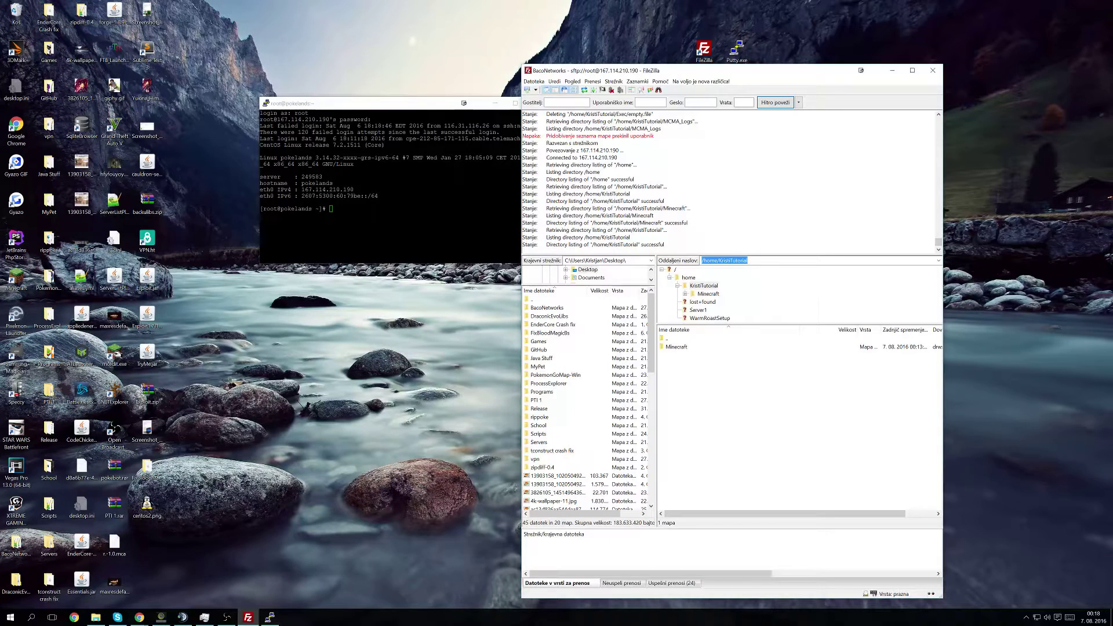
pyautogui.hotkey('alt', 'Tab')
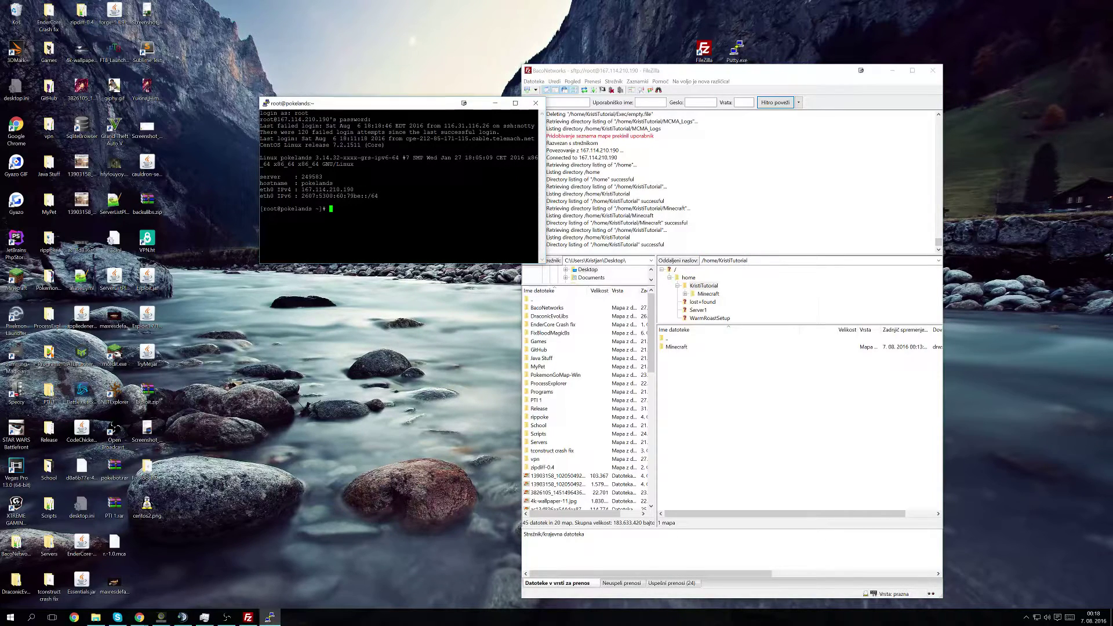
pyautogui.write('cd')
pyautogui.press('shift+Insert')
pyautogui.press('Return')
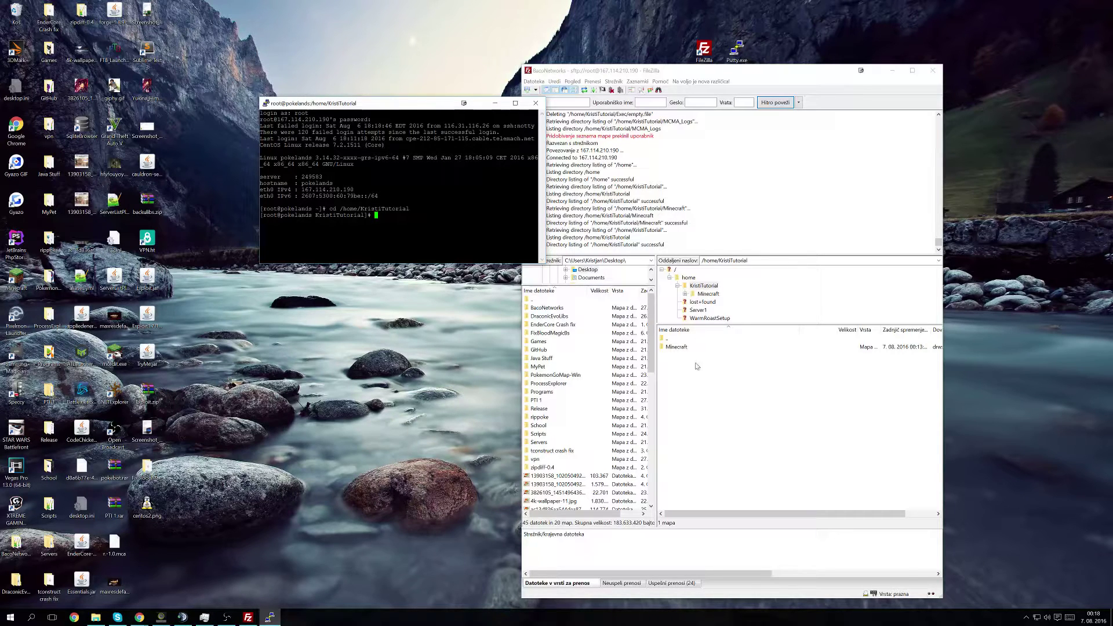
# Step: Copy the MCMA2_glibc26_2.zip wget line from McMyAdmin's 64-bit Linux install instructions
pyautogui.hotkey('alt', 'Tab')
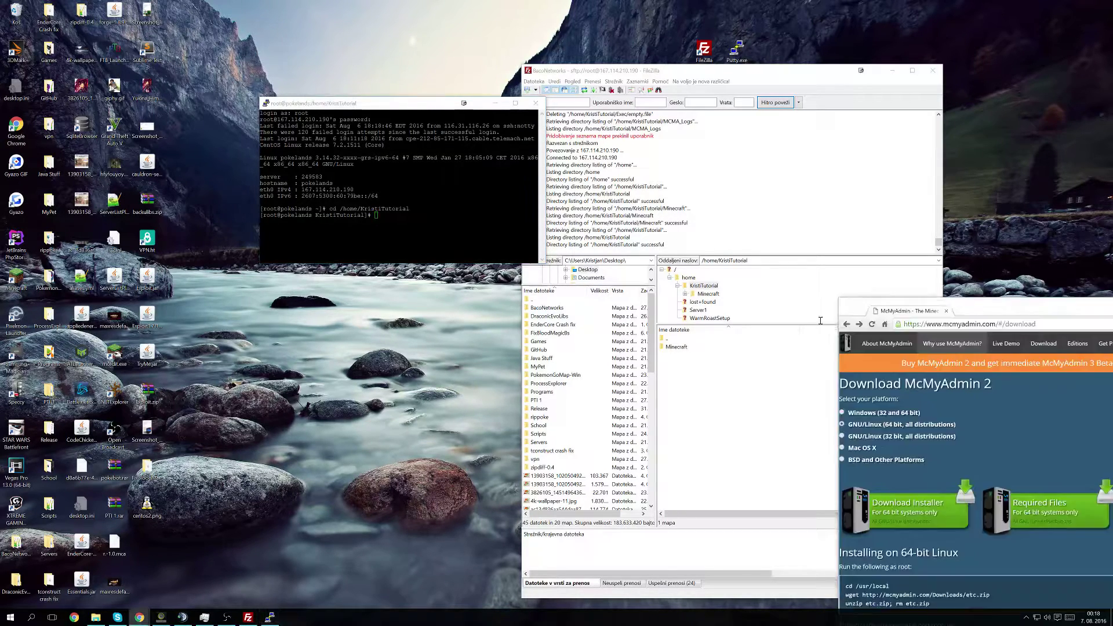
pyautogui.scroll(-2, 788, 444)
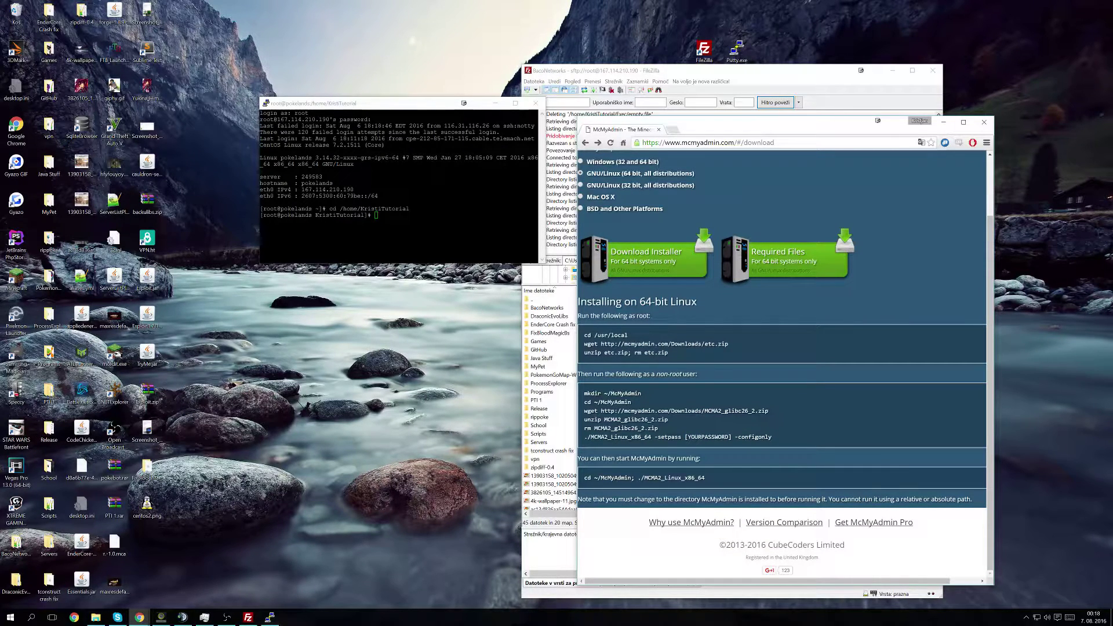
pyautogui.tripleClick(597, 344)
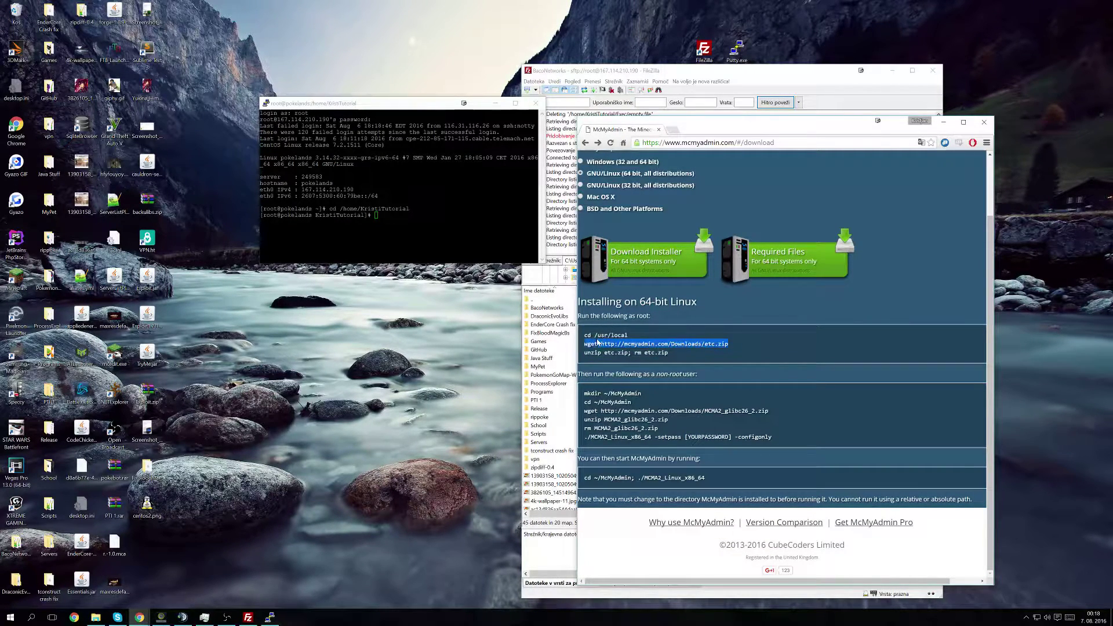
pyautogui.moveTo(669, 353); pyautogui.dragTo(610, 335)
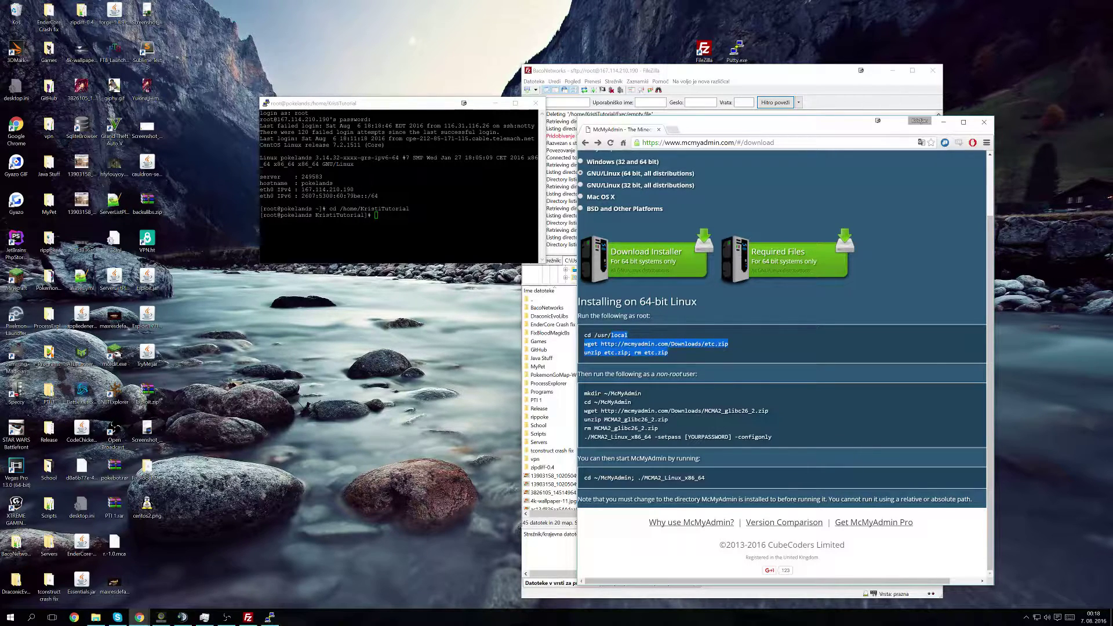
pyautogui.click(624, 393)
pyautogui.moveTo(584, 393); pyautogui.dragTo(632, 402)
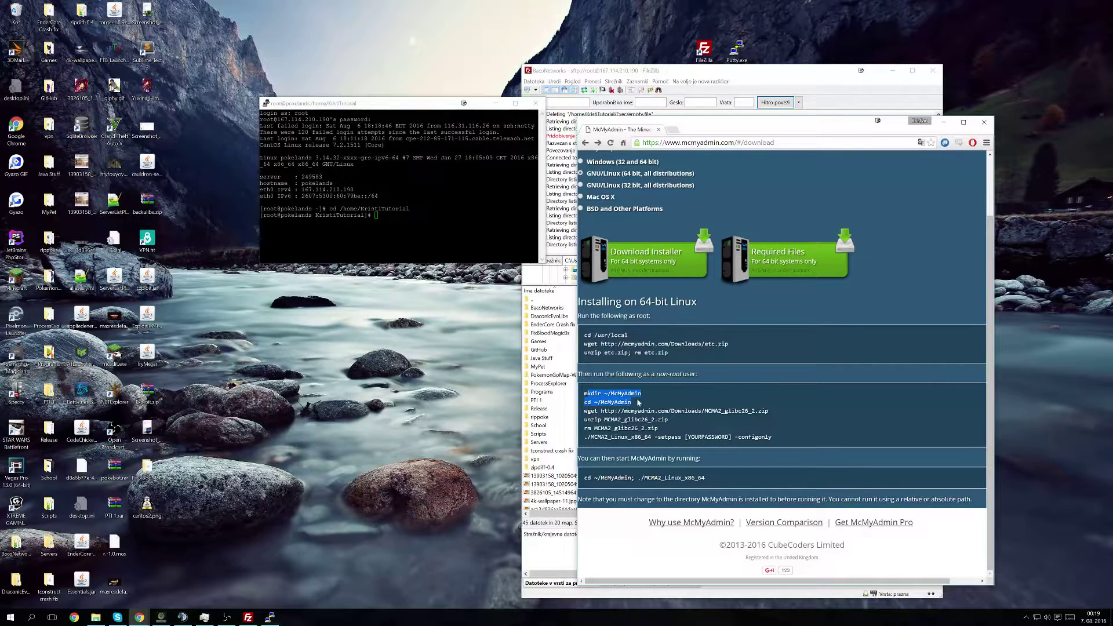
pyautogui.moveTo(768, 411); pyautogui.dragTo(585, 412)
pyautogui.hotkey('ctrl', 'c')
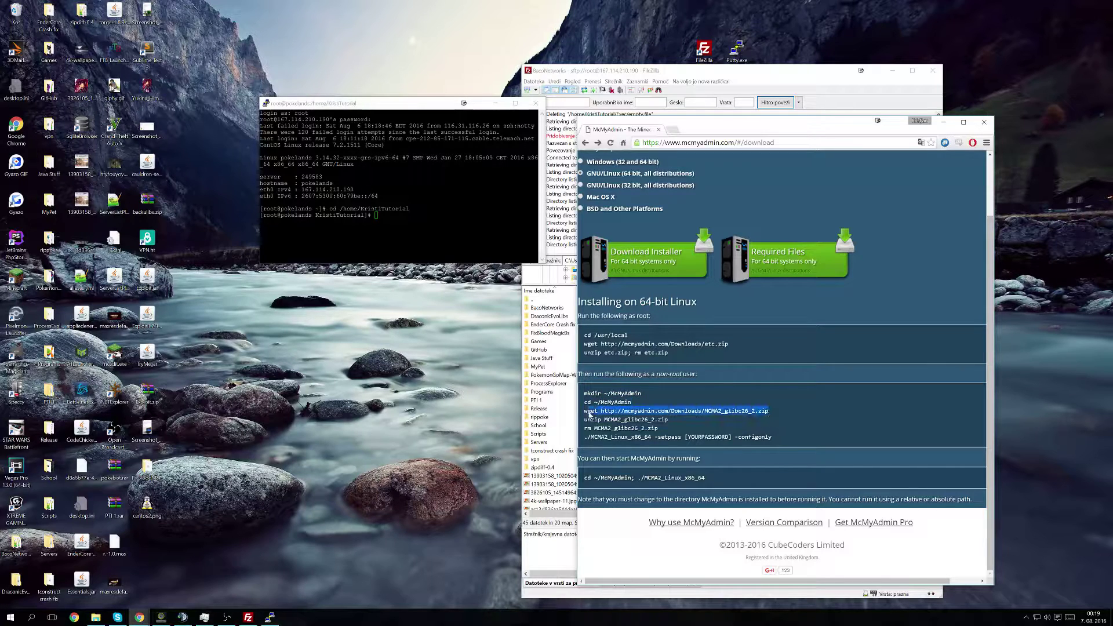
# Step: Refresh FileZilla's remote /home/KristiTutorial listing, which shows only the Minecraft folder
pyautogui.moveTo(727, 134); pyautogui.dragTo(1112, 136)
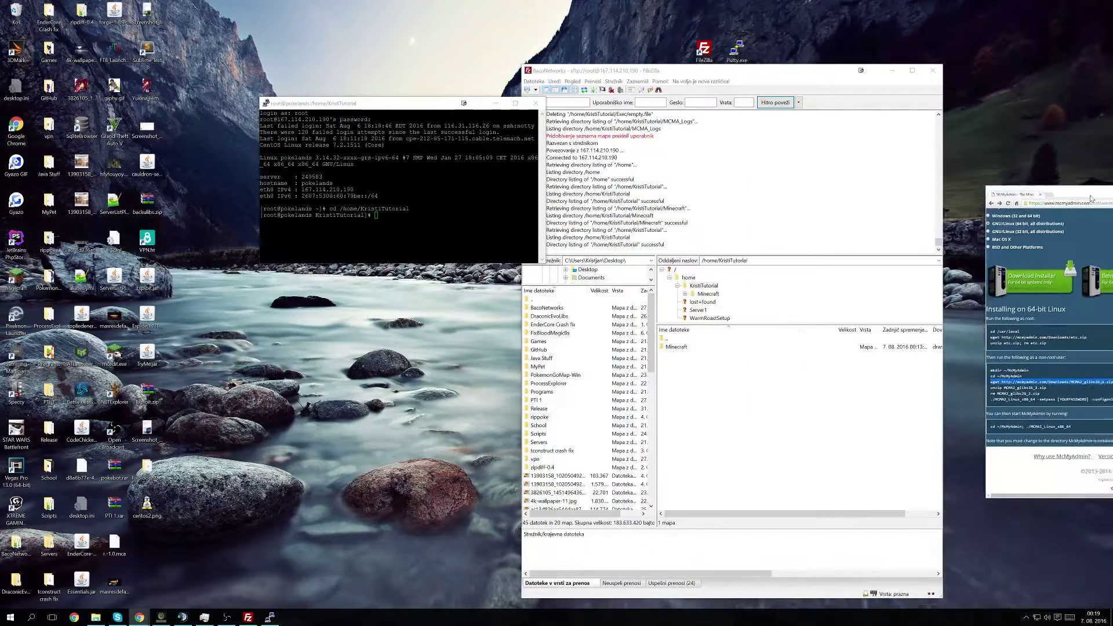
pyautogui.click(802, 416)
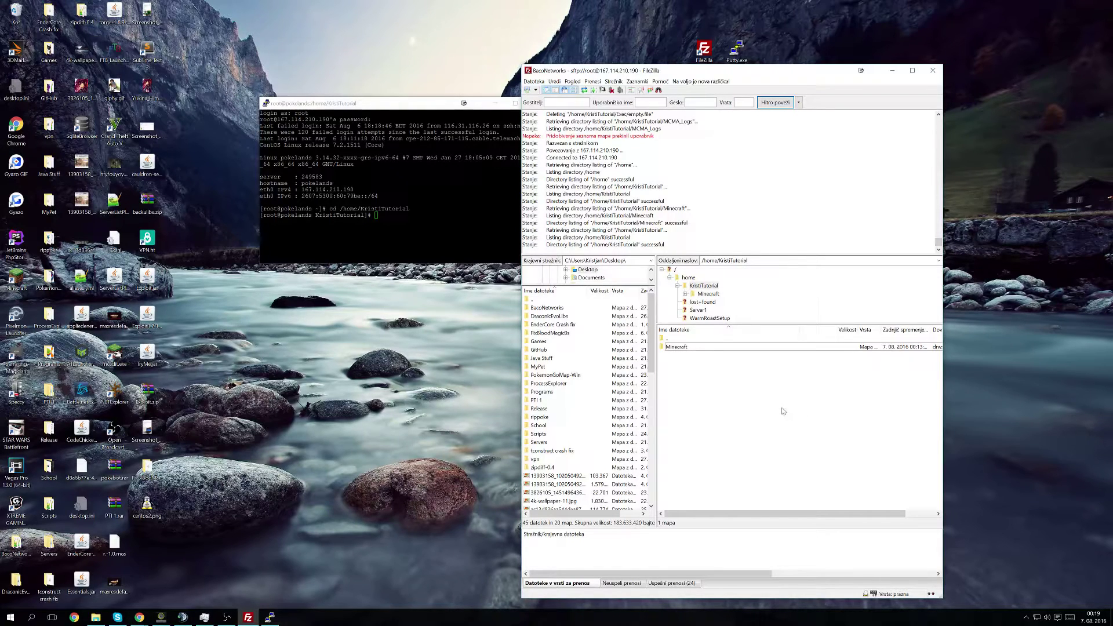
pyautogui.moveTo(782, 408); pyautogui.dragTo(745, 460)
pyautogui.click(706, 294)
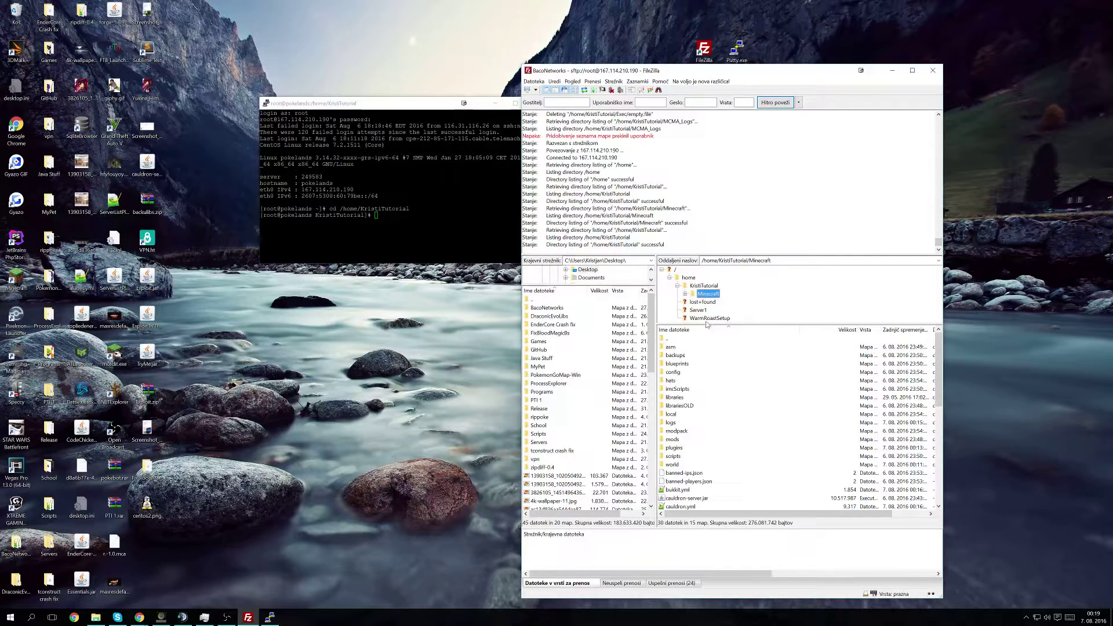
pyautogui.doubleClick(687, 339)
pyautogui.rightClick(796, 422)
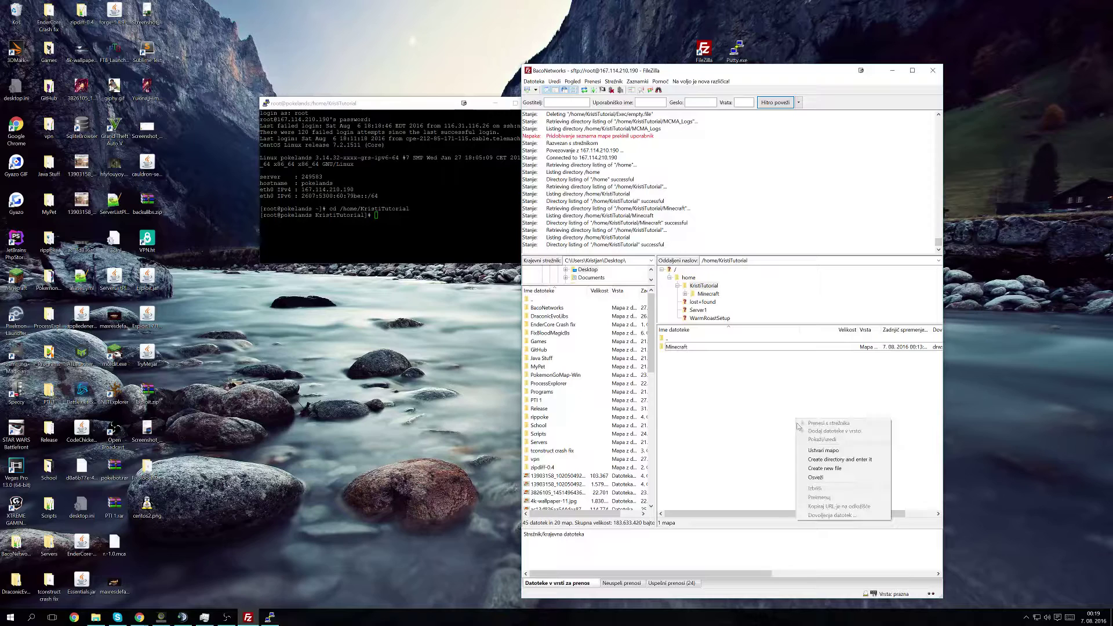
pyautogui.click(826, 474)
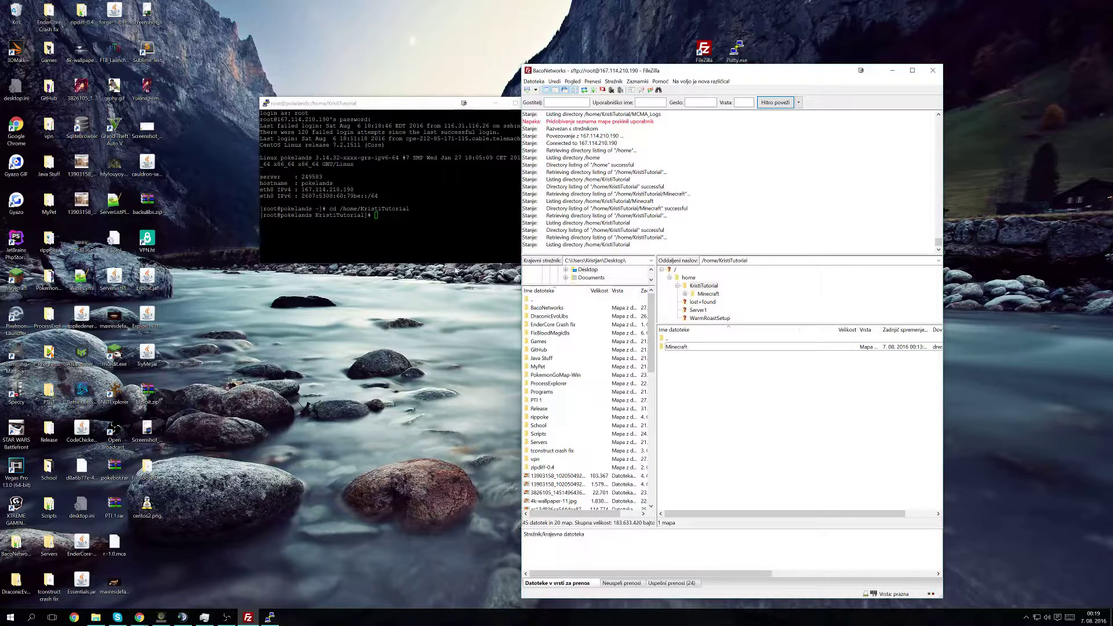
# Step: Download MCMA2_glibc26_2.zip with wget and unzip it in /home/KristiTutorial
pyautogui.hotkey('alt', 'Tab')
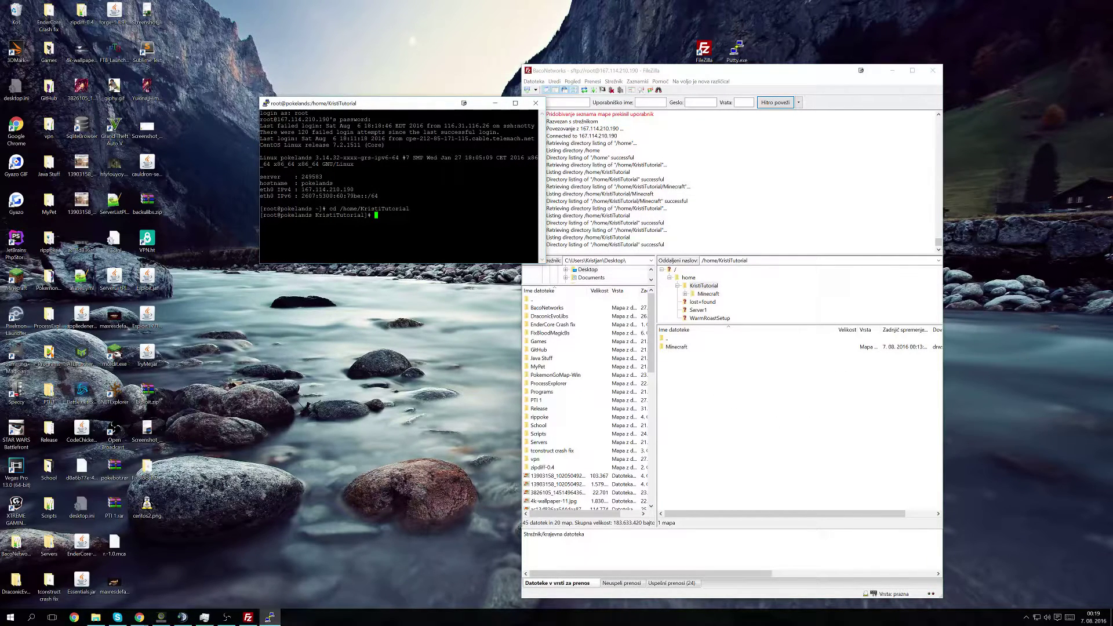
pyautogui.press('shift+Insert')
pyautogui.press('Return')
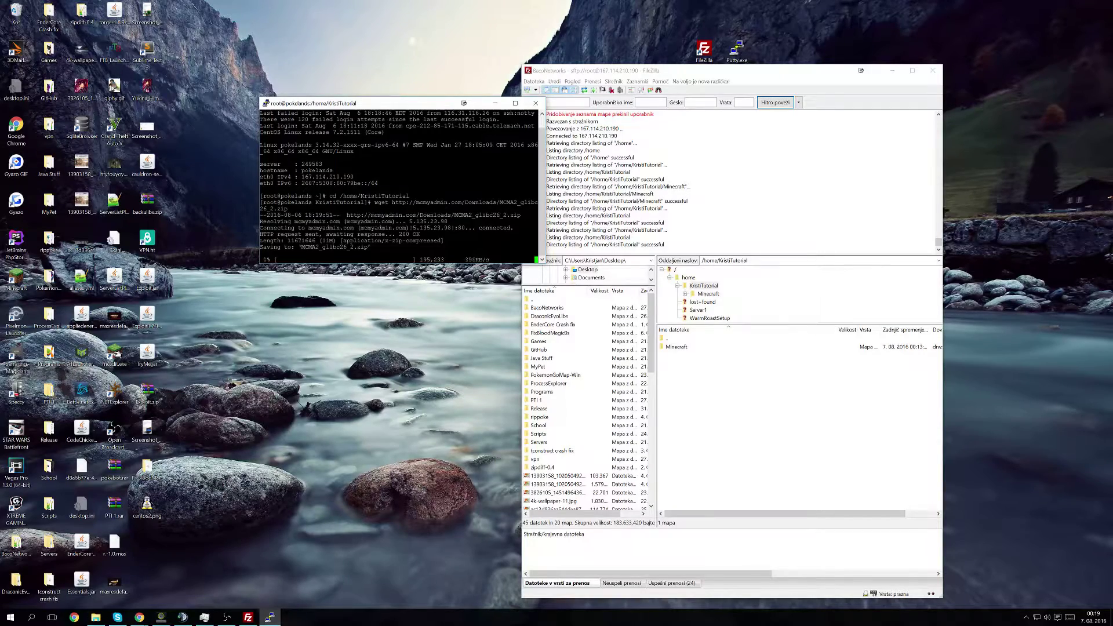
pyautogui.hotkey('alt', 'Tab')
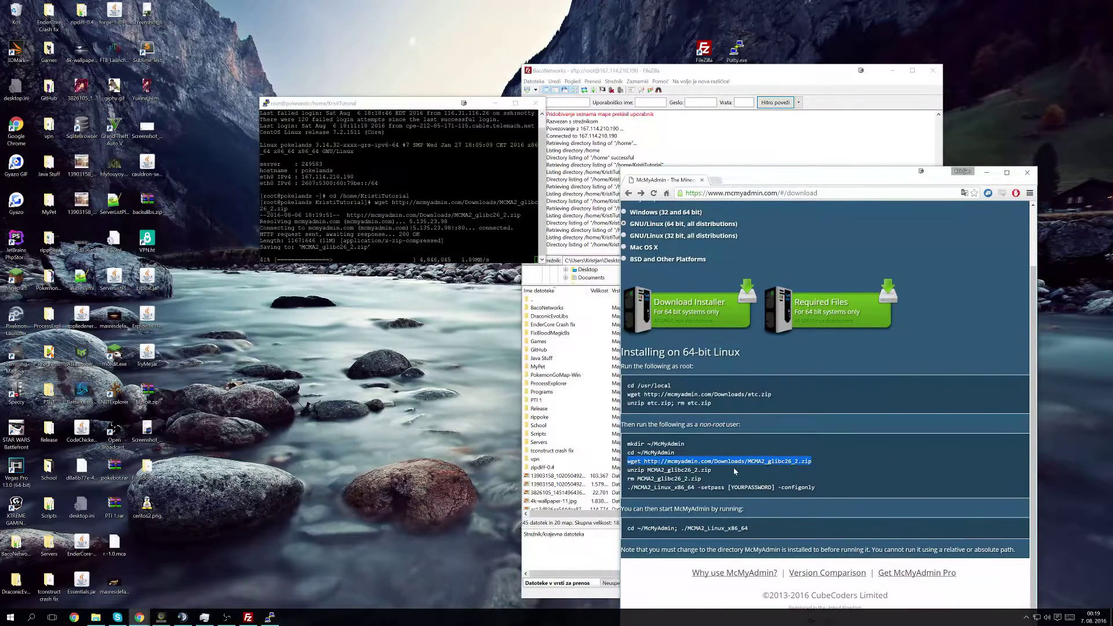
pyautogui.moveTo(735, 471); pyautogui.dragTo(626, 470)
pyautogui.hotkey('ctrl', 'c')
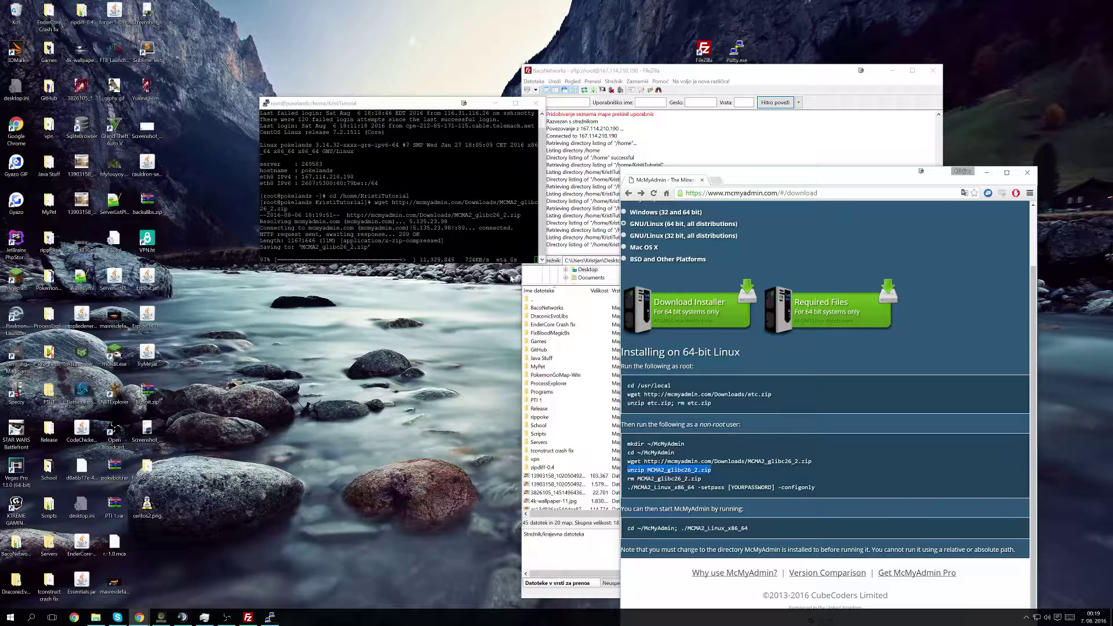
pyautogui.click(376, 260)
pyautogui.rightClick(376, 260)
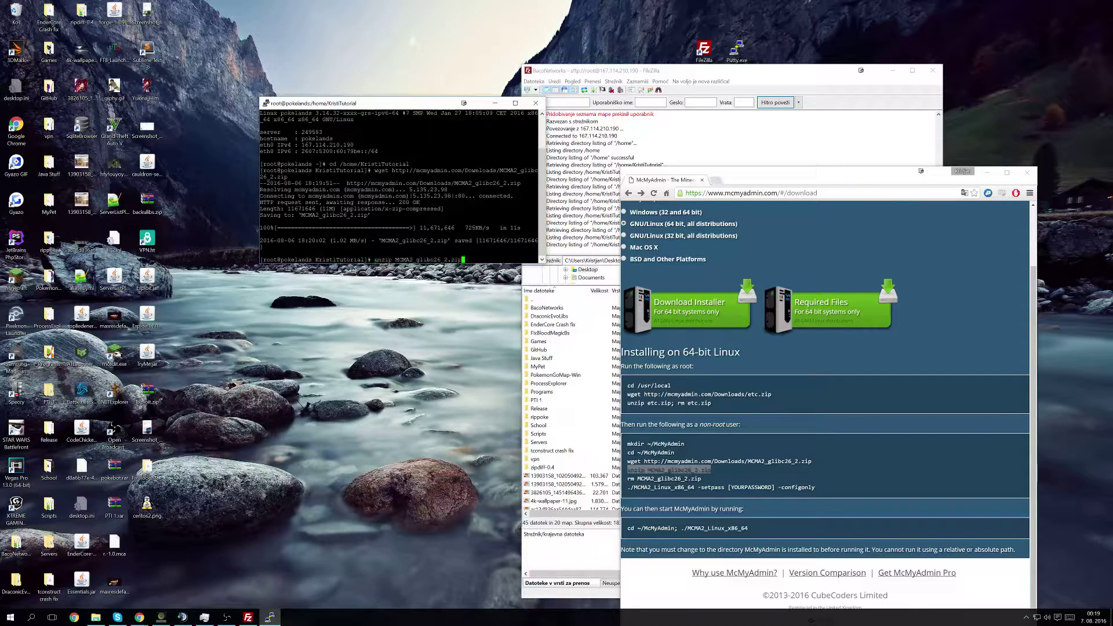
pyautogui.press('Return')
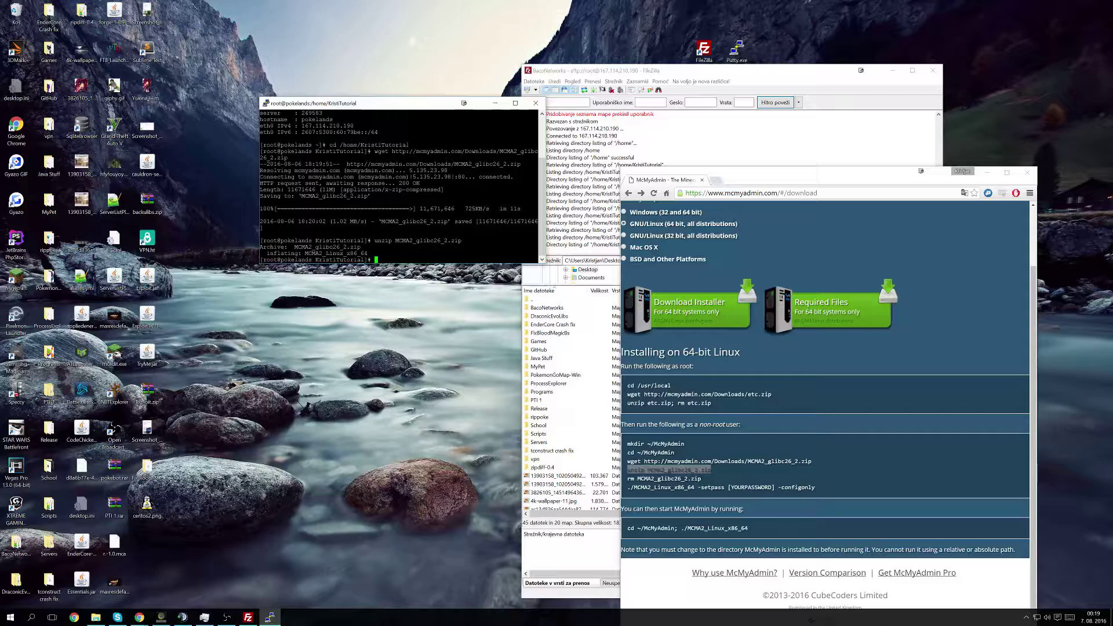
# Step: Delete the downloaded MCMA2_glibc26_2.zip with rm, confirming with y
pyautogui.moveTo(703, 478); pyautogui.dragTo(622, 479)
pyautogui.hotkey('ctrl', 'c')
pyautogui.click(376, 260)
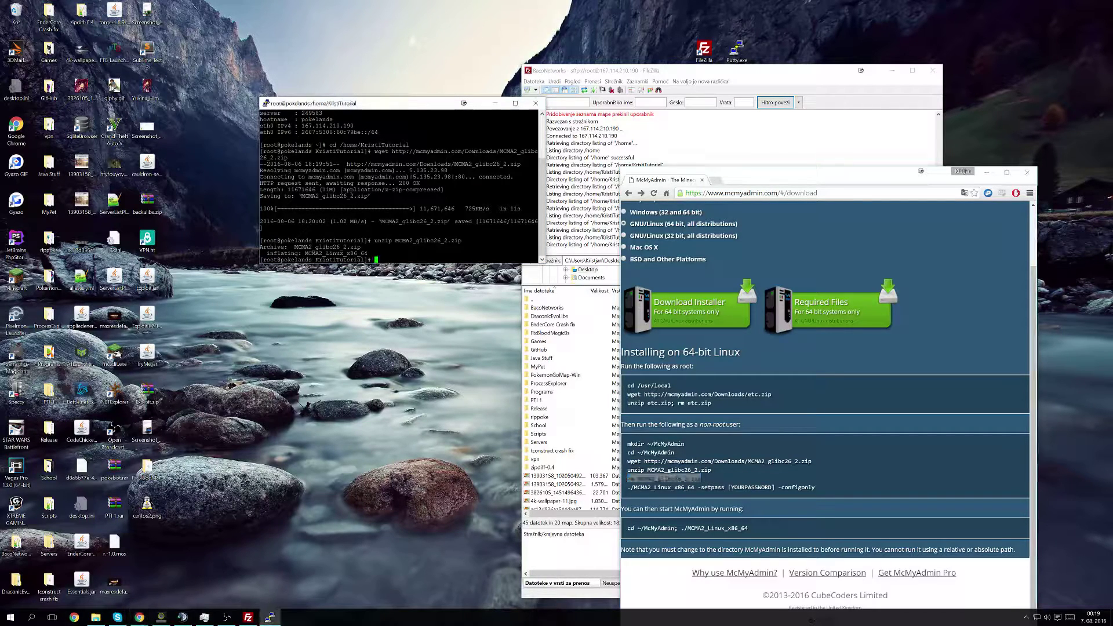
pyautogui.rightClick(376, 259)
pyautogui.press('Return')
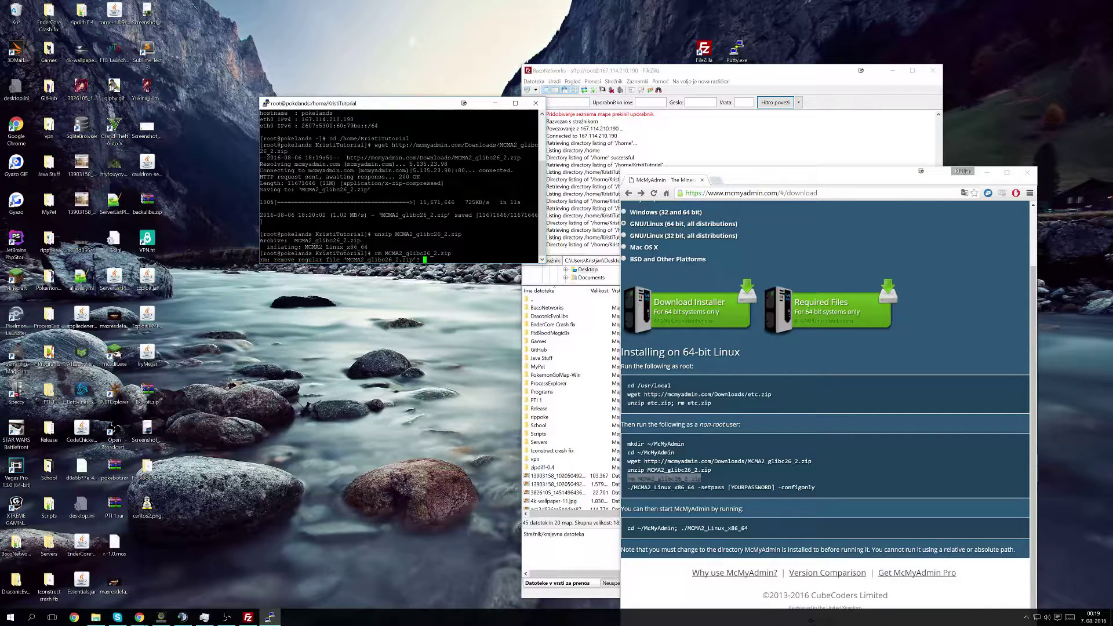
pyautogui.write('y')
pyautogui.press('Return')
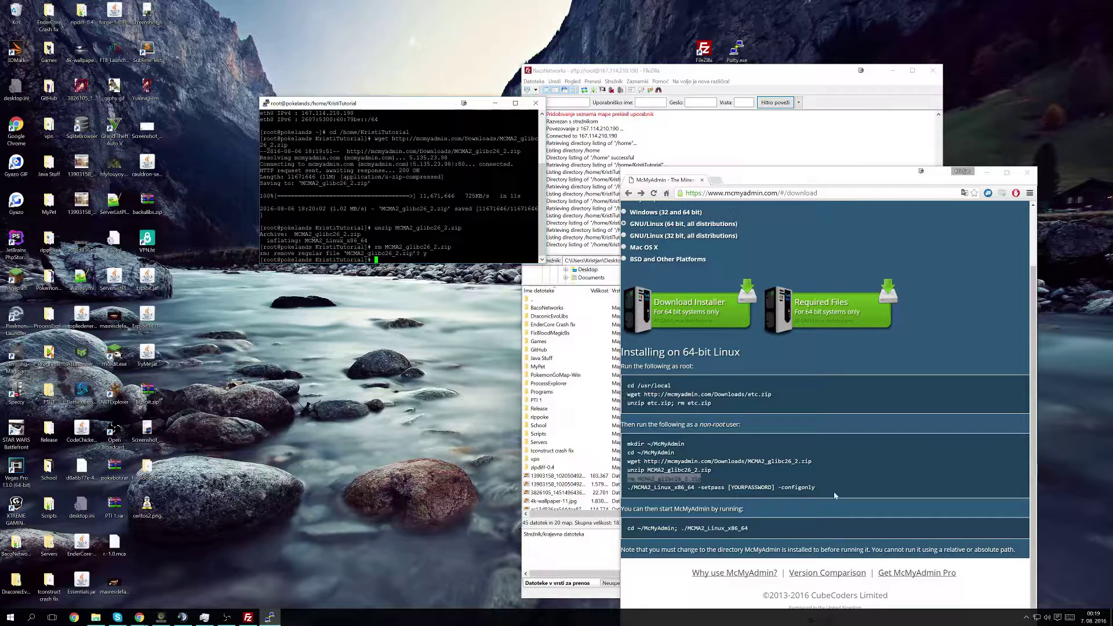
# Step: Prepare the MCMA2_Linux_x86_64 -setpass -configonly command with the panel password filled in
pyautogui.moveTo(835, 495); pyautogui.dragTo(624, 488)
pyautogui.hotkey('ctrl', 'c')
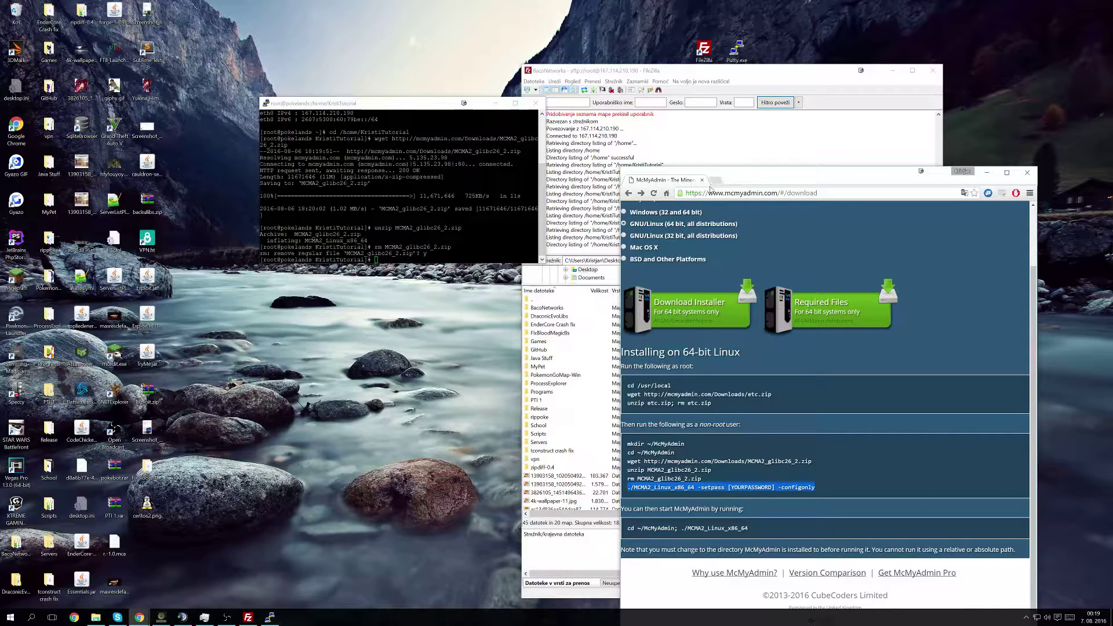
pyautogui.click(716, 180)
pyautogui.hotkey('ctrl', 'v')
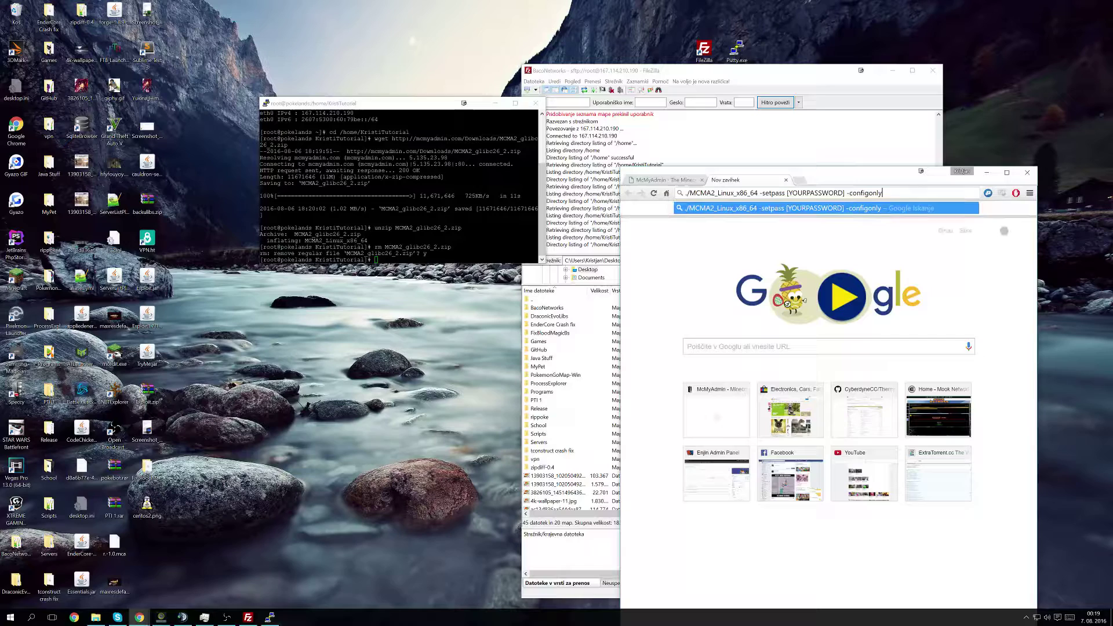
pyautogui.press('Left')
pyautogui.press('Left')
pyautogui.press('Left')
pyautogui.press('Left')
pyautogui.press('Left')
pyautogui.press('Left')
pyautogui.press('Left')
pyautogui.press('Left')
pyautogui.press('Left')
pyautogui.press('Left')
pyautogui.press('Left')
pyautogui.press('Left')
pyautogui.hotkey('shift', 'Left')
pyautogui.hotkey('shift', 'Left')
pyautogui.hotkey('shift', 'Left')
pyautogui.hotkey('shift', 'Left')
pyautogui.hotkey('shift', 'Left')
pyautogui.hotkey('shift', 'Left')
pyautogui.hotkey('shift', 'Left')
pyautogui.hotkey('shift', 'Left')
pyautogui.hotkey('shift', 'Left')
pyautogui.hotkey('shift', 'Left')
pyautogui.hotkey('shift', 'Left')
pyautogui.hotkey('shift', 'Left')
pyautogui.hotkey('shift', 'Left')
pyautogui.hotkey('shift', 'Left')
pyautogui.write('1111')
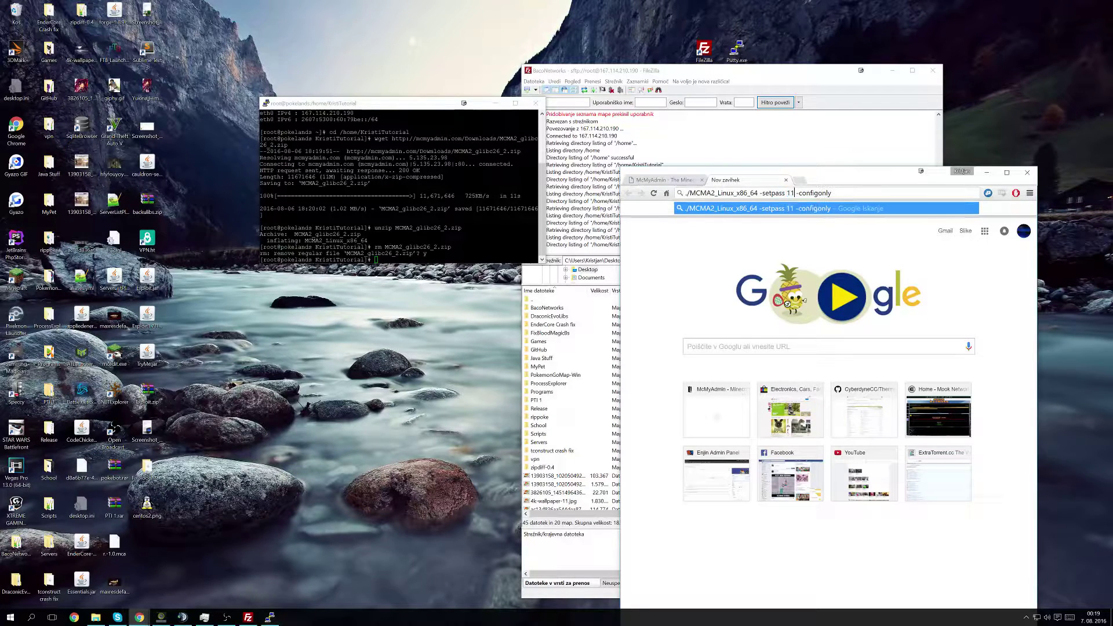
pyautogui.hotkey('ctrl', 'a')
pyautogui.hotkey('ctrl', 'c')
# Step: Run the McMyAdmin setup command in PuTTY and confirm the install with y
pyautogui.hotkey('alt', 'Tab')
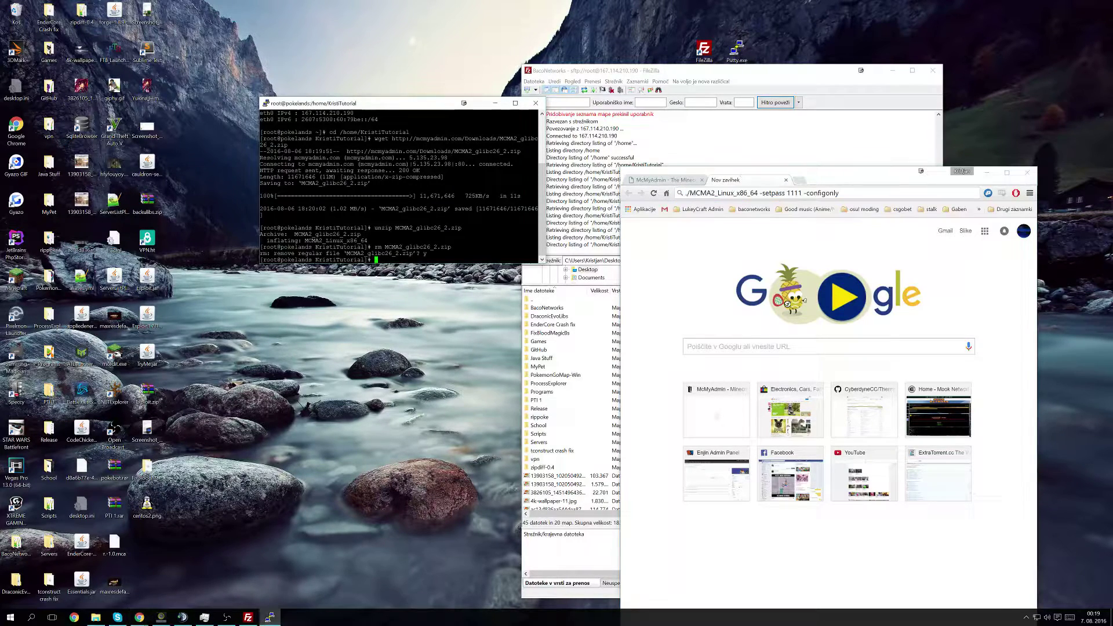
pyautogui.press('shift+Insert')
pyautogui.press('Return')
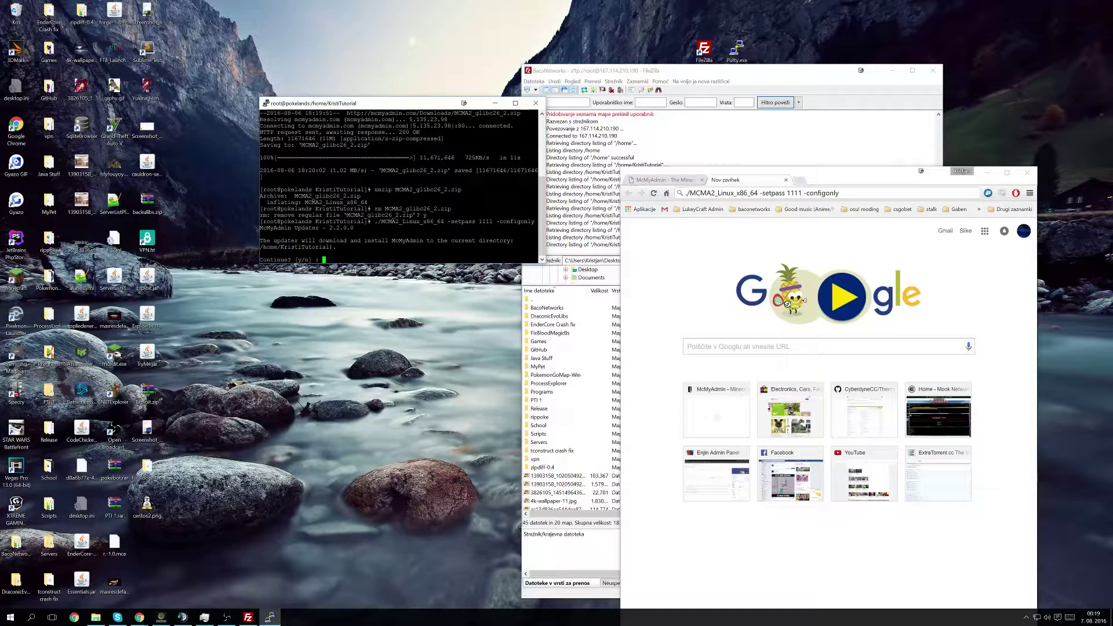
pyautogui.write('y')
pyautogui.press('Return')
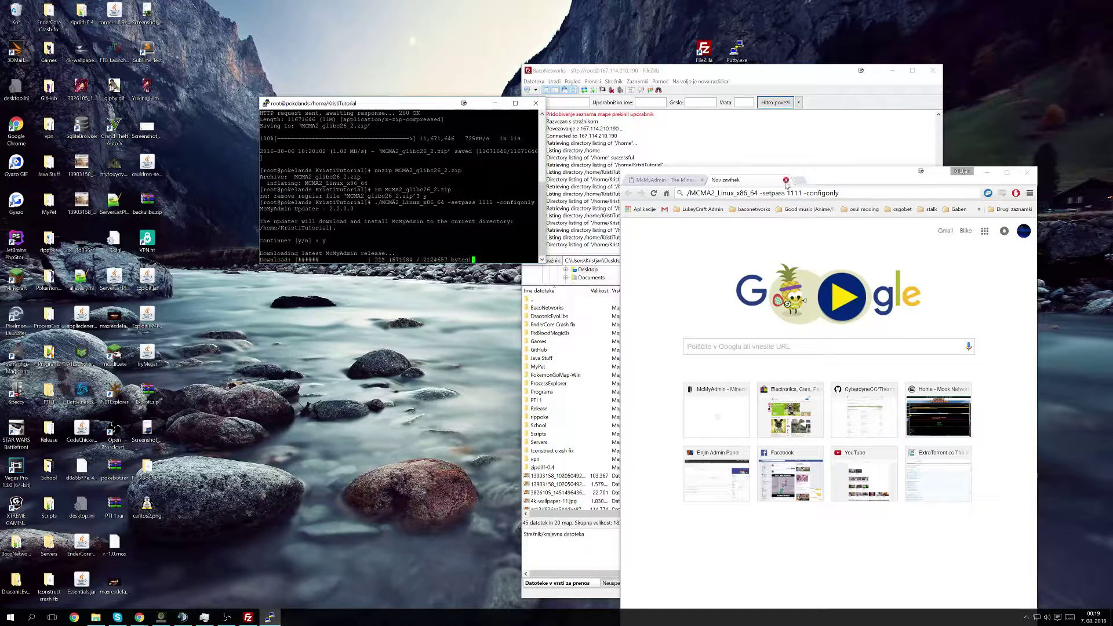
pyautogui.click(785, 179)
# Step: Return FileZilla's remote pane to /home/KristiTutorial and refresh the listing
pyautogui.click(988, 173)
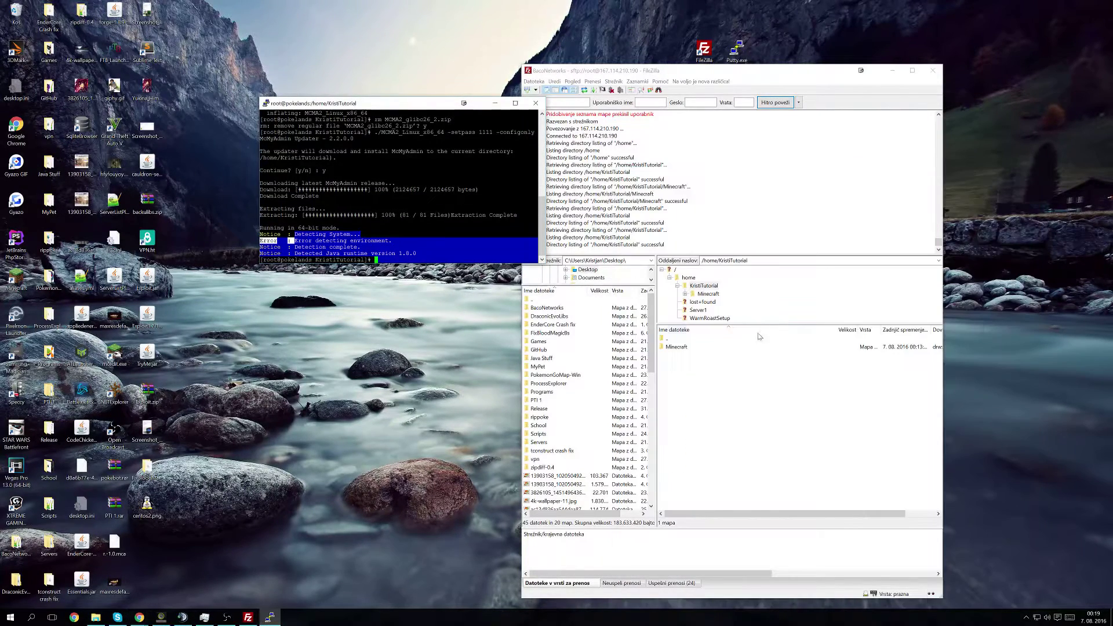
pyautogui.doubleClick(686, 347)
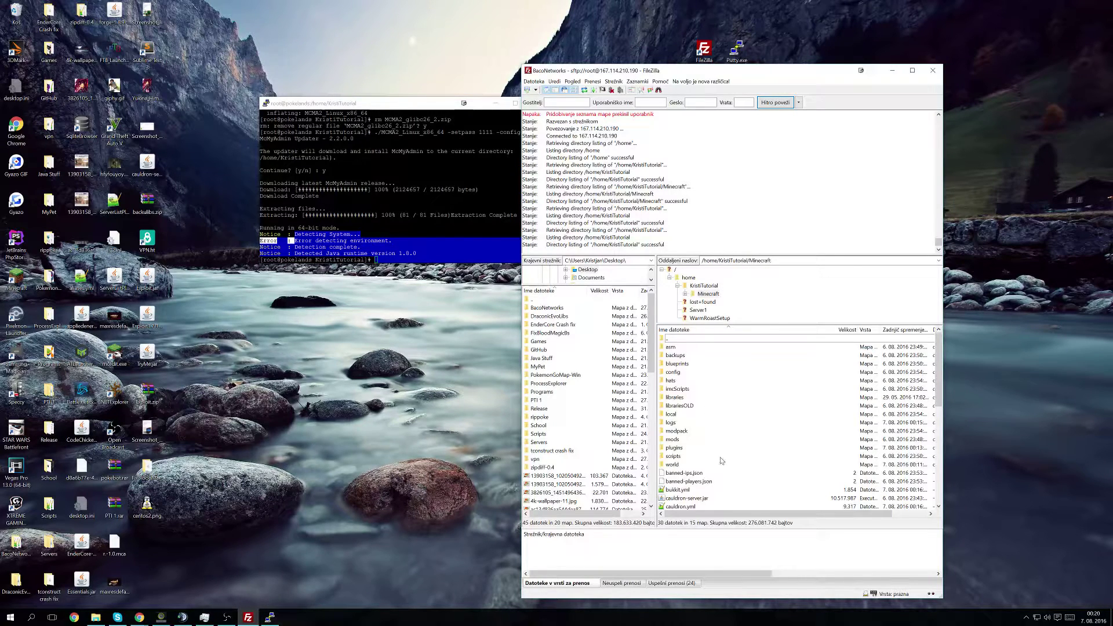
pyautogui.scroll(-2, 721, 461)
pyautogui.click(703, 424)
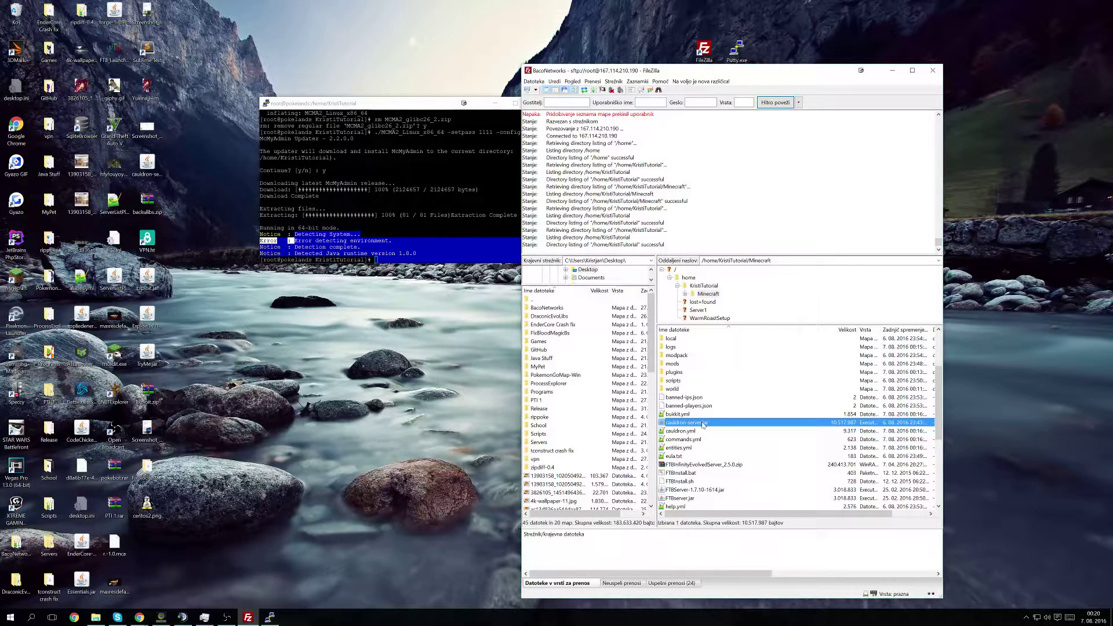
pyautogui.press('BackSpace')
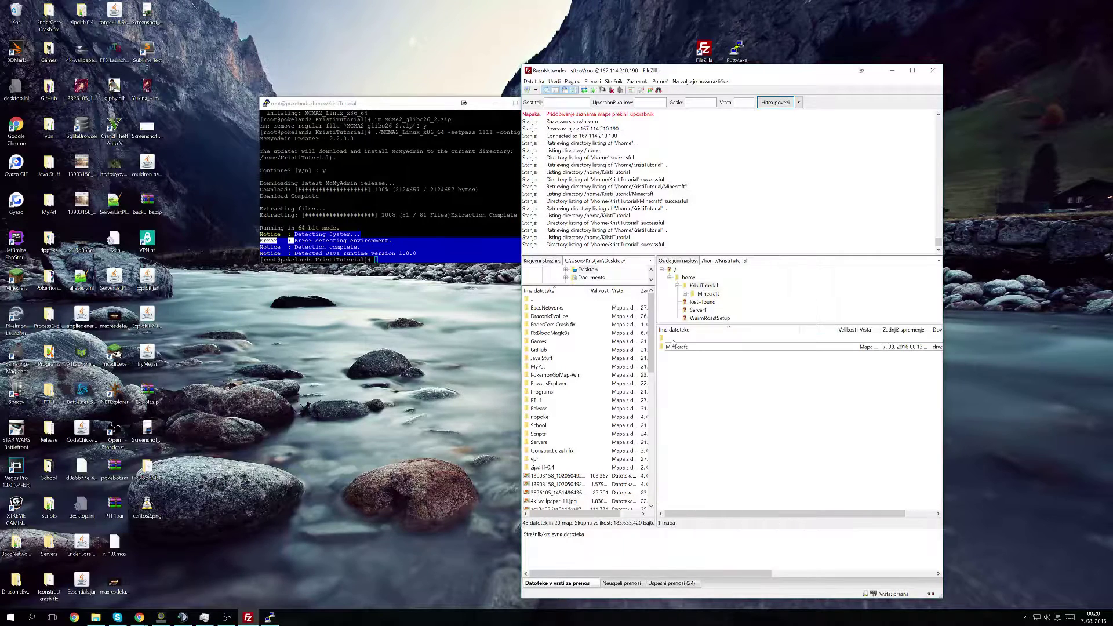
pyautogui.rightClick(698, 391)
pyautogui.click(732, 447)
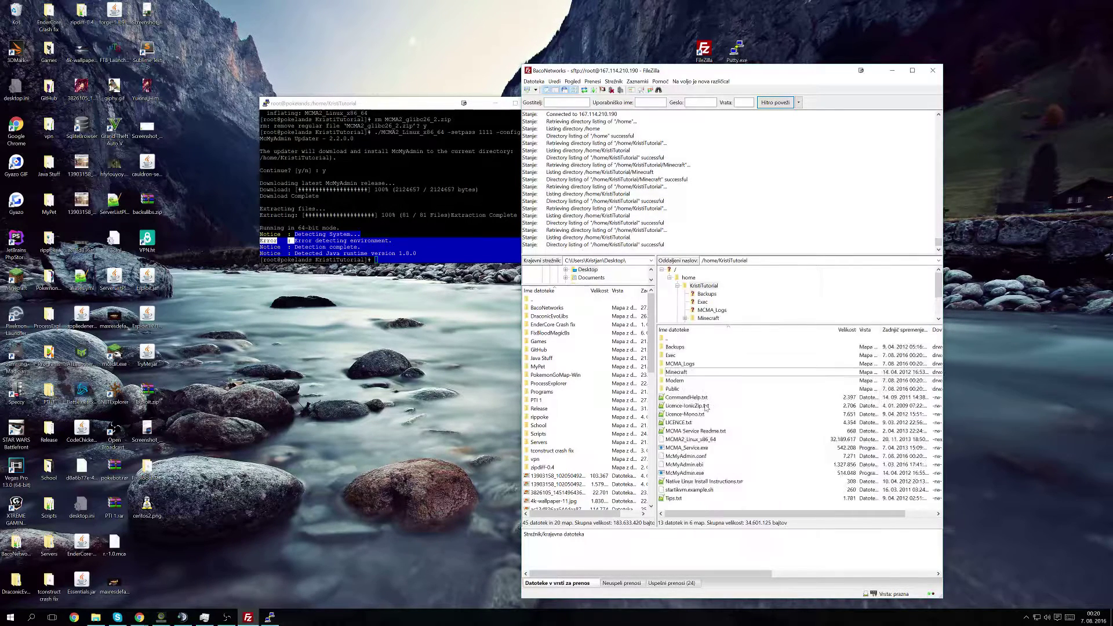
# Step: Open McMyAdmin.conf with View/Edit in the external editor
pyautogui.rightClick(697, 438)
pyautogui.click(691, 456)
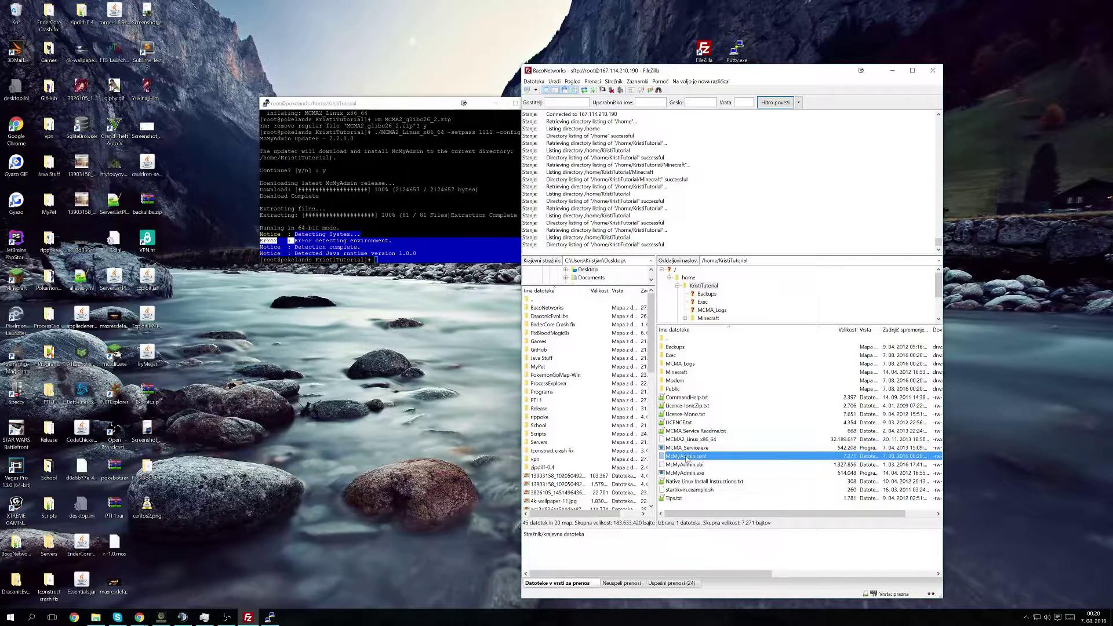
pyautogui.rightClick(688, 456)
pyautogui.click(701, 477)
pyautogui.click(807, 451)
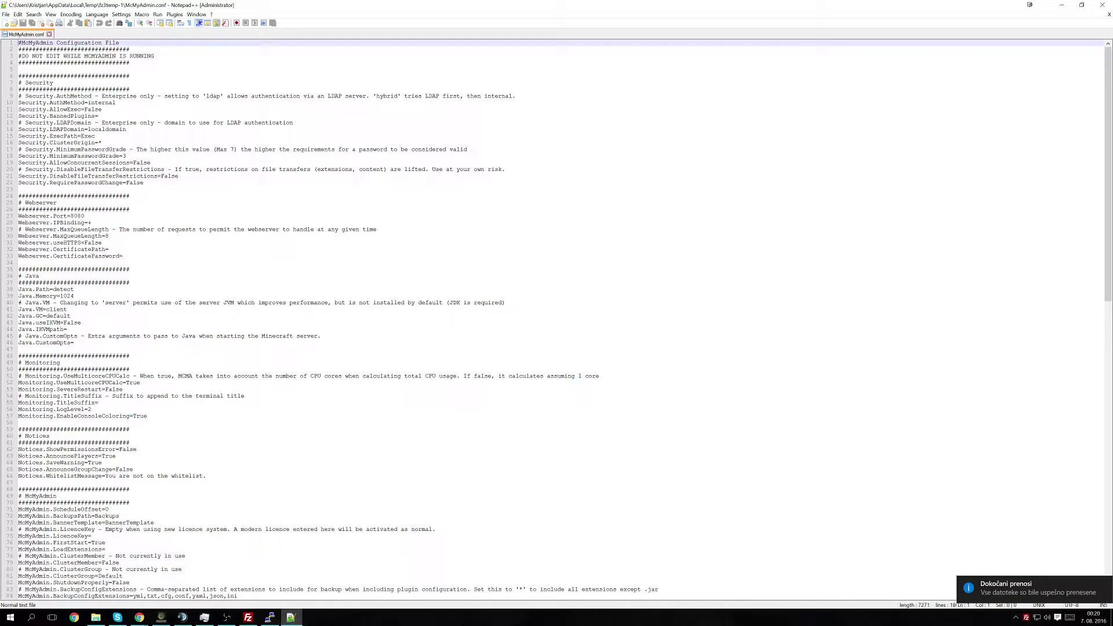
# Step: Change Webserver.Port from 8080 to 8081 in McMyAdmin.conf
pyautogui.click(84, 215)
pyautogui.press('BackSpace')
pyautogui.write('1')
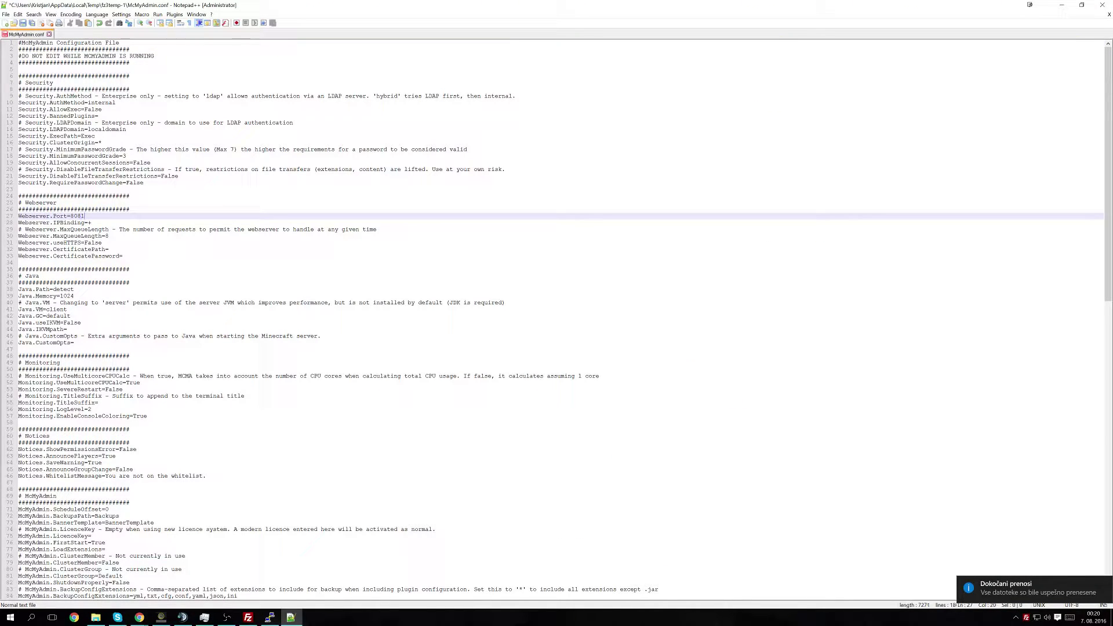
pyautogui.scroll(-13, 557, 319)
pyautogui.click(69, 496)
pyautogui.click(120, 502)
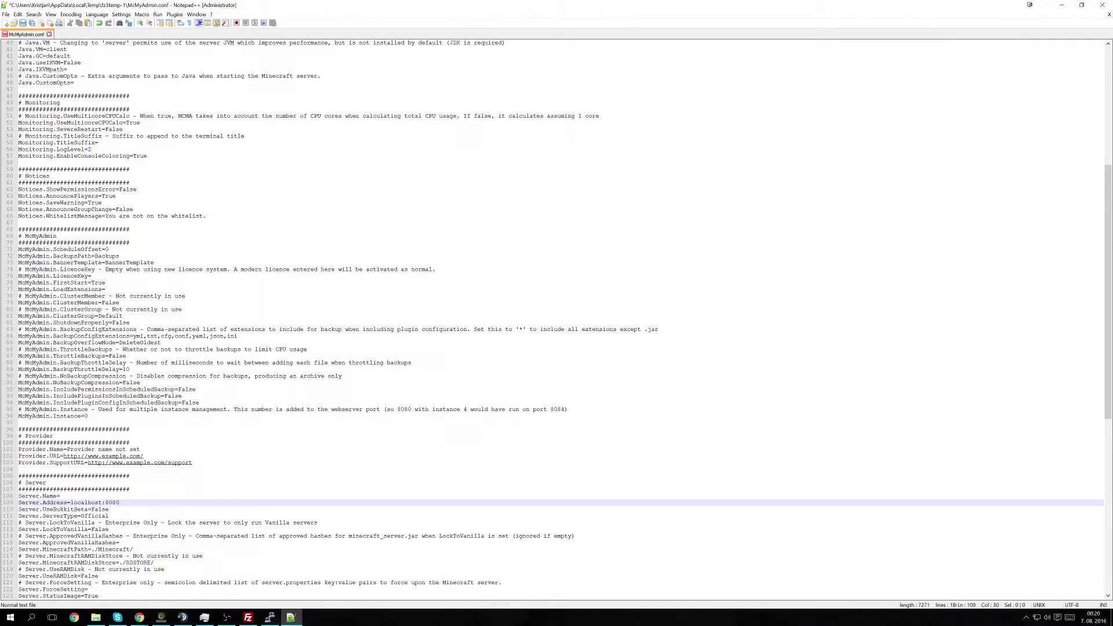
pyautogui.scroll(13, 556, 319)
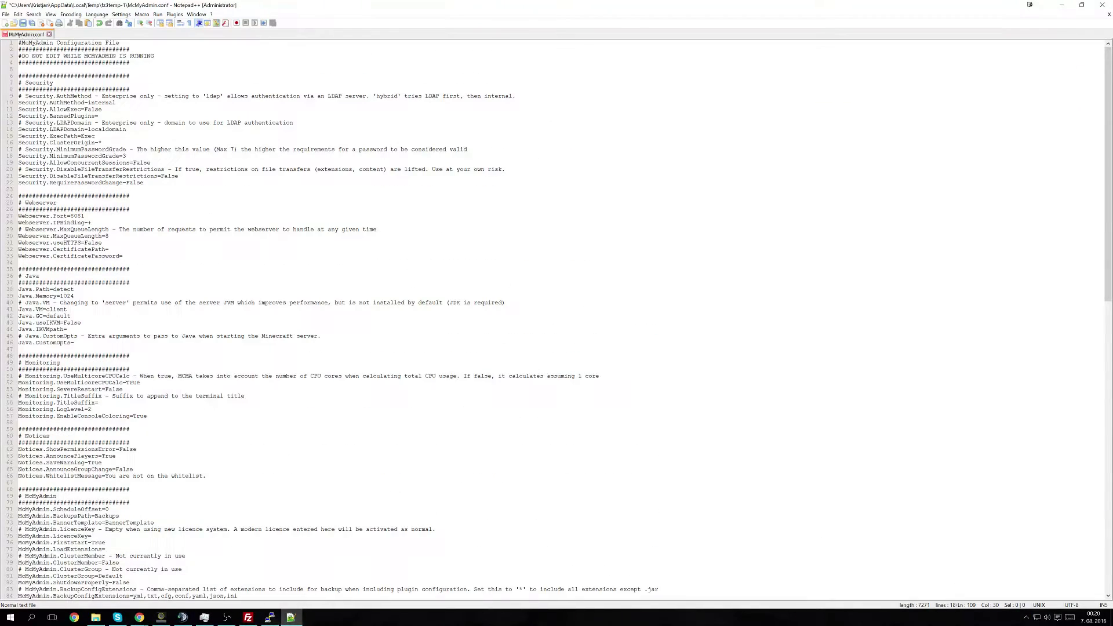
# Step: Set Java.Memory to 10240
pyautogui.click(74, 296)
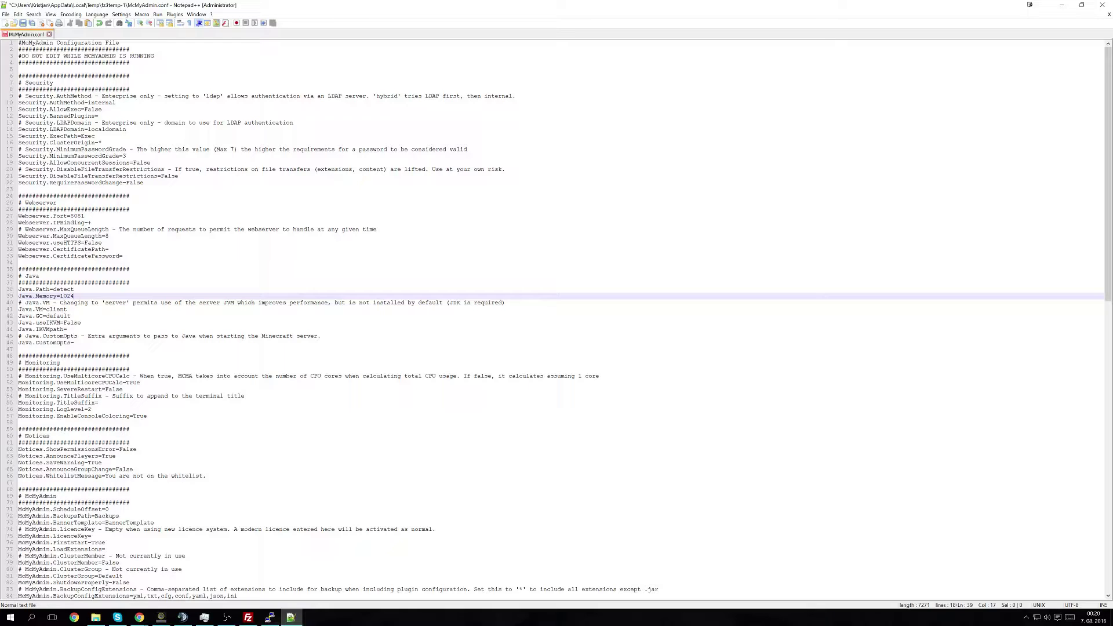
pyautogui.hotkey('alt', 'Tab')
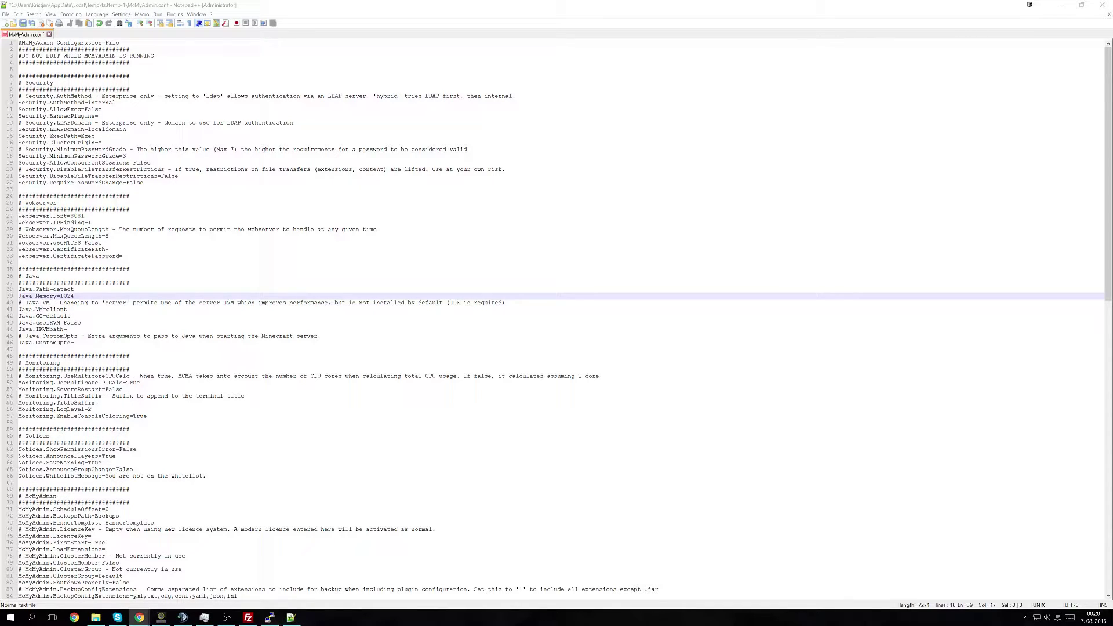
pyautogui.hotkey('alt', 'Tab')
pyautogui.press('BackSpace')
pyautogui.press('BackSpace')
pyautogui.press('BackSpace')
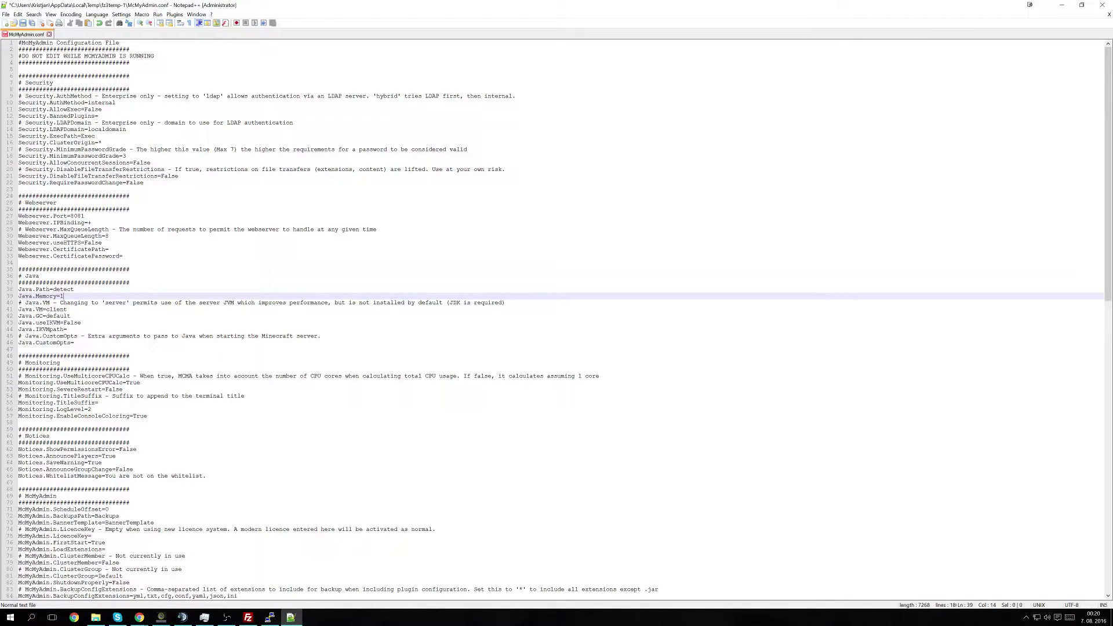
pyautogui.write('052')
pyautogui.press('BackSpace')
pyautogui.press('BackSpace')
pyautogui.write('2')
# Step: Change the Java.VM value from client to server
pyautogui.click(74, 343)
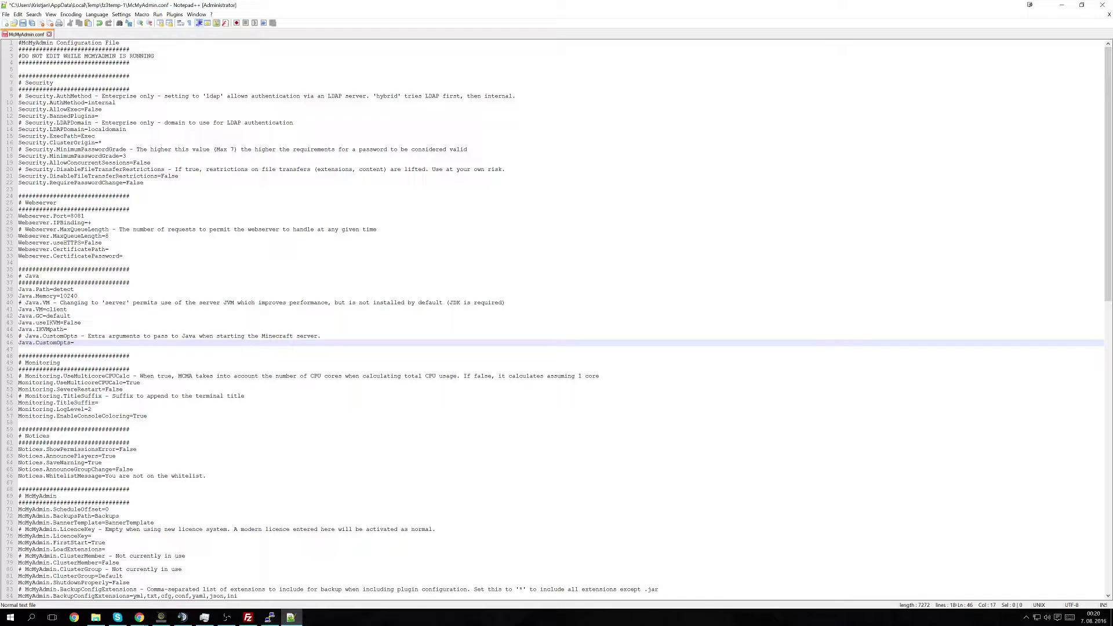
pyautogui.click(43, 309)
pyautogui.doubleClick(27, 309)
pyautogui.click(43, 309)
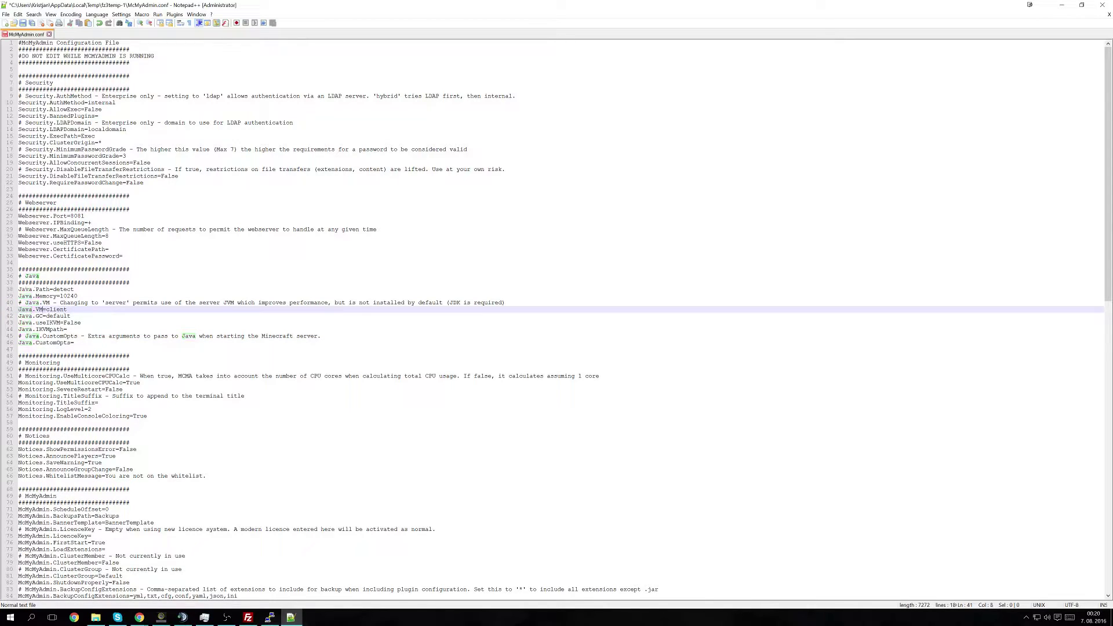
pyautogui.press('Right')
pyautogui.press('Right')
pyautogui.hotkey('shift', 'End')
pyautogui.press('Delete')
pyautogui.press('BackSpace')
pyautogui.write('server')
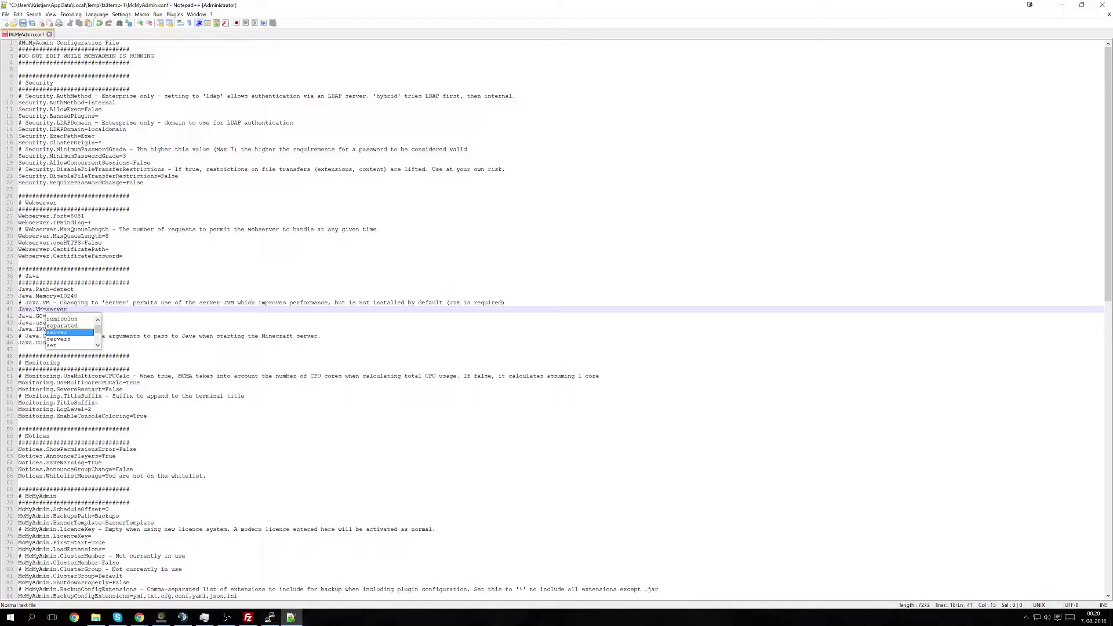
pyautogui.press('Down')
pyautogui.press('Down')
pyautogui.press('Down')
# Step: Save McMyAdmin.conf, close Notepad++ and confirm uploading it back to the server
pyautogui.hotkey('ctrl', 's')
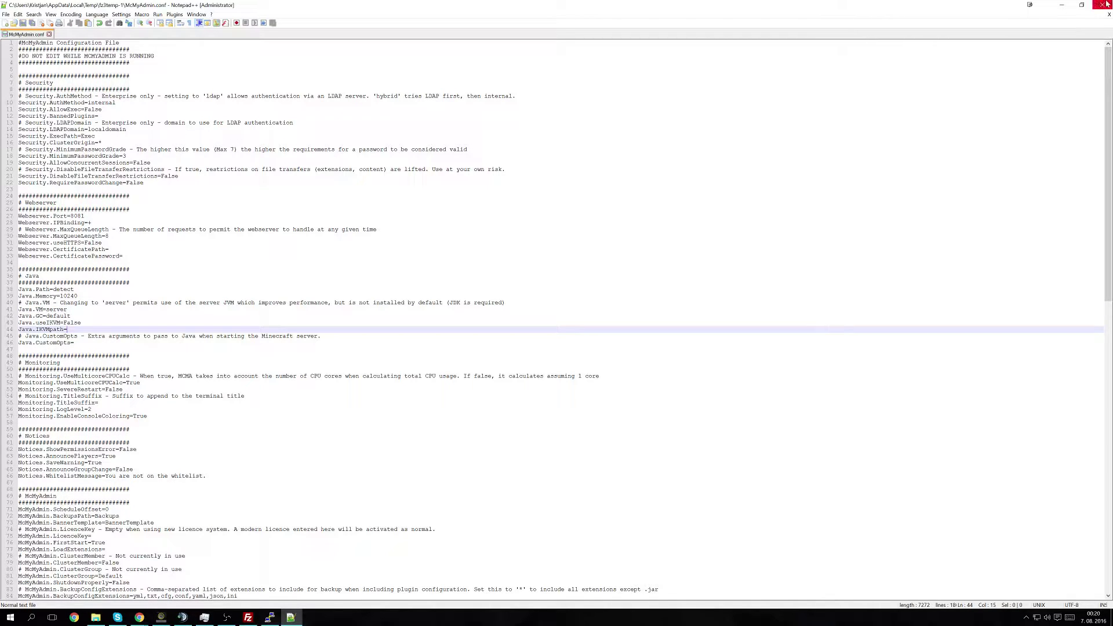
pyautogui.click(1102, 4)
pyautogui.click(796, 415)
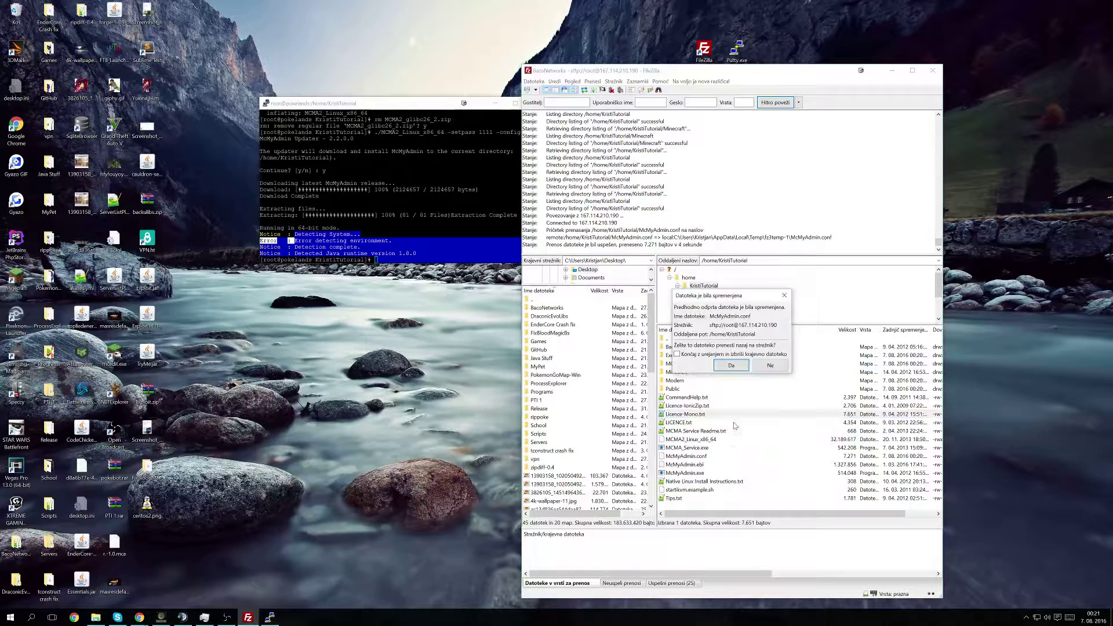
pyautogui.click(731, 365)
pyautogui.rightClick(710, 439)
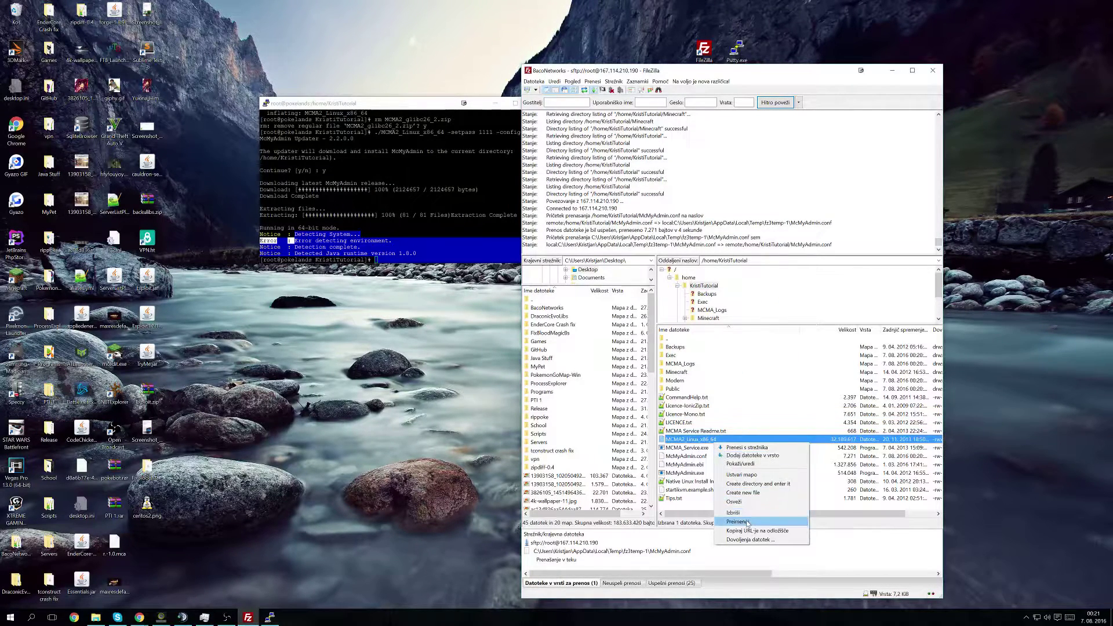
pyautogui.click(751, 514)
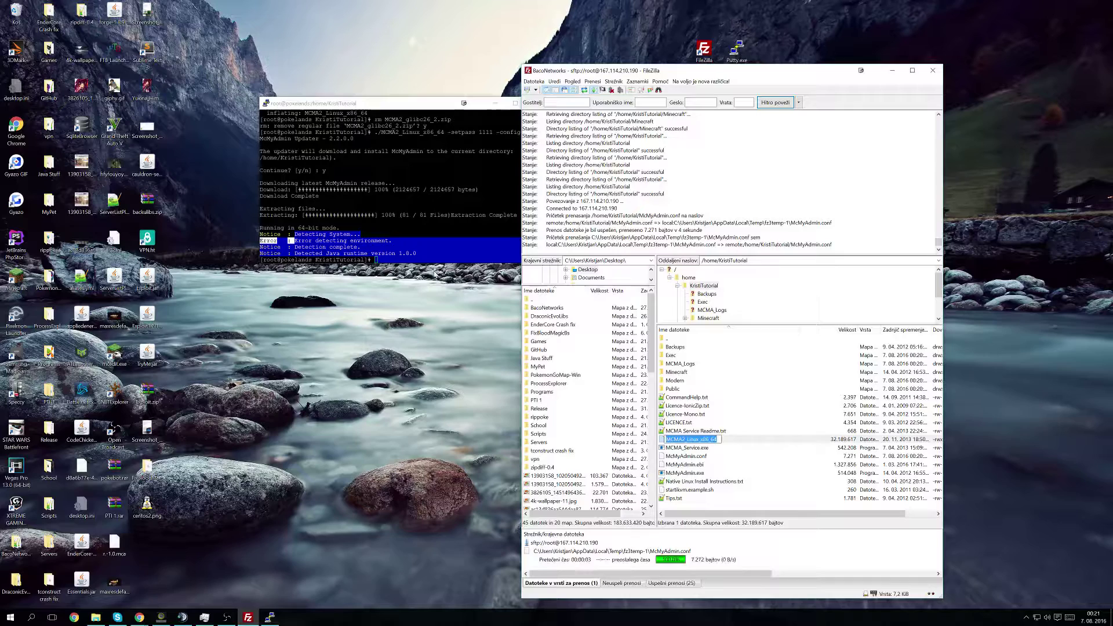
pyautogui.click(438, 269)
# Step: Launch McMyAdmin with 'screen -S Infinity ./MCMA2_Linux_x86_64' so it runs in a named screen session
pyautogui.write('scre')
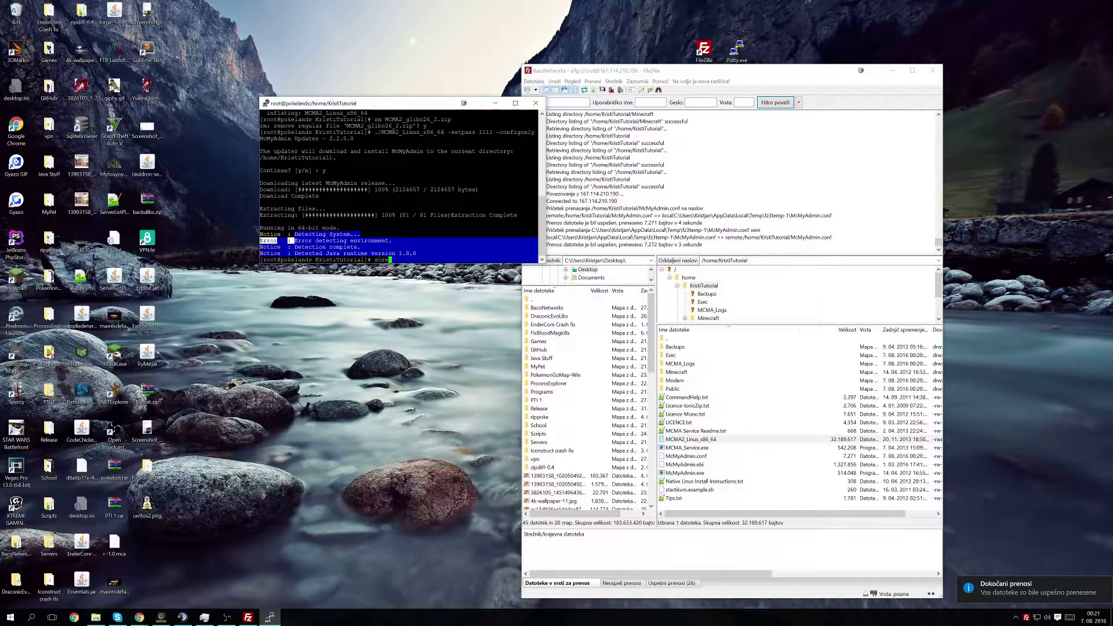
pyautogui.write('en -S Infinity ./MCMA2_Linux_x86_64')
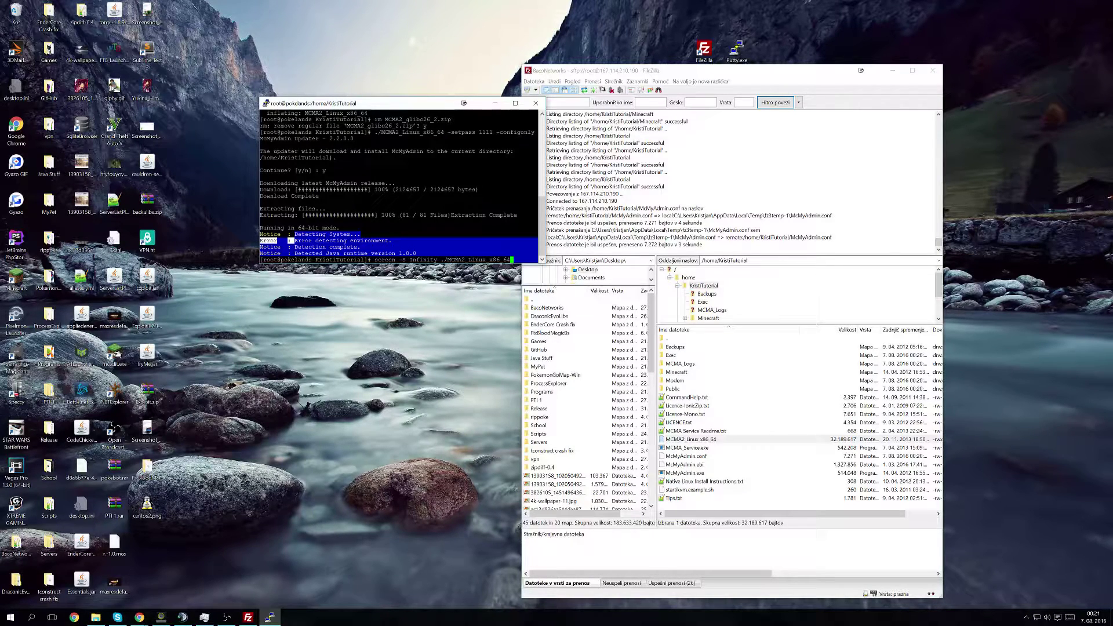
pyautogui.press('Return')
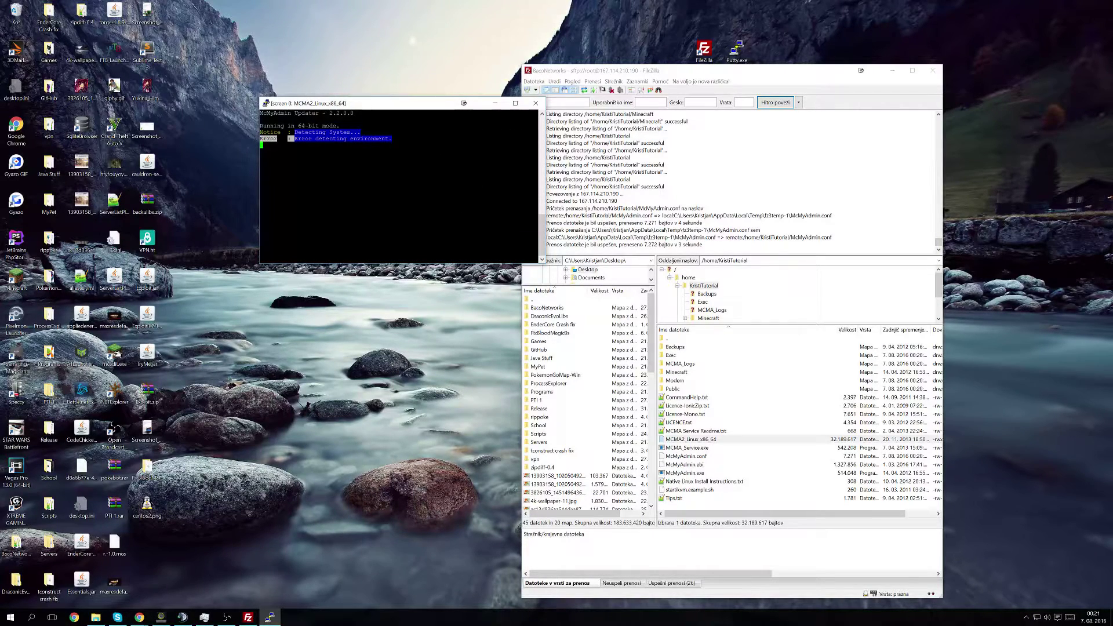
pyautogui.hotkey('alt', 'Tab')
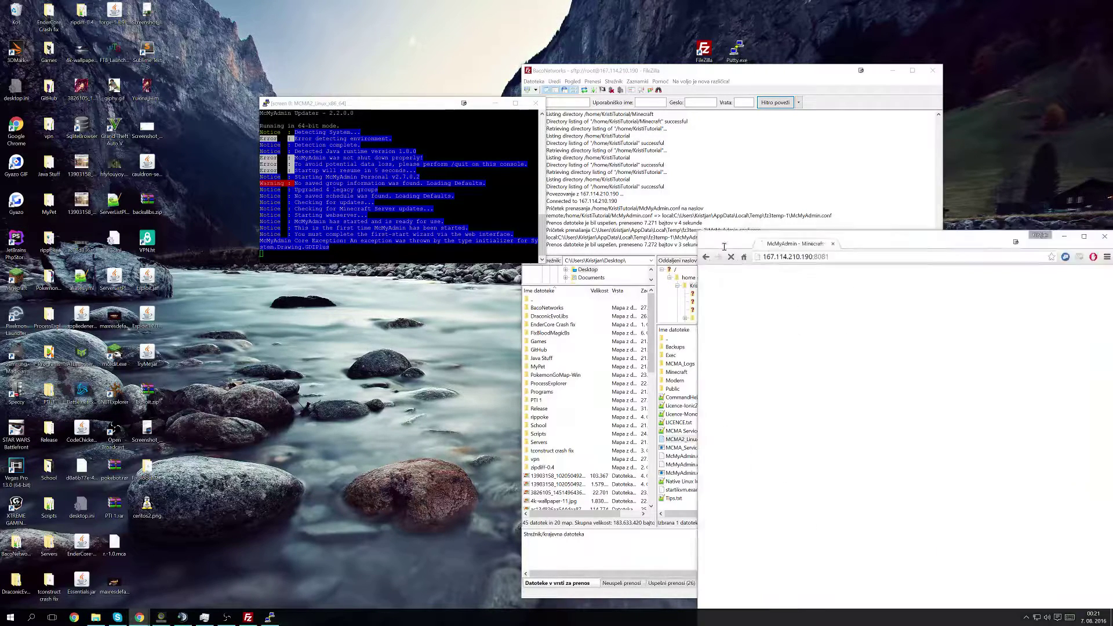
# Step: Log in to the McMyAdmin web panel as admin
pyautogui.moveTo(712, 19); pyautogui.dragTo(672, 84)
pyautogui.doubleClick(672, 84)
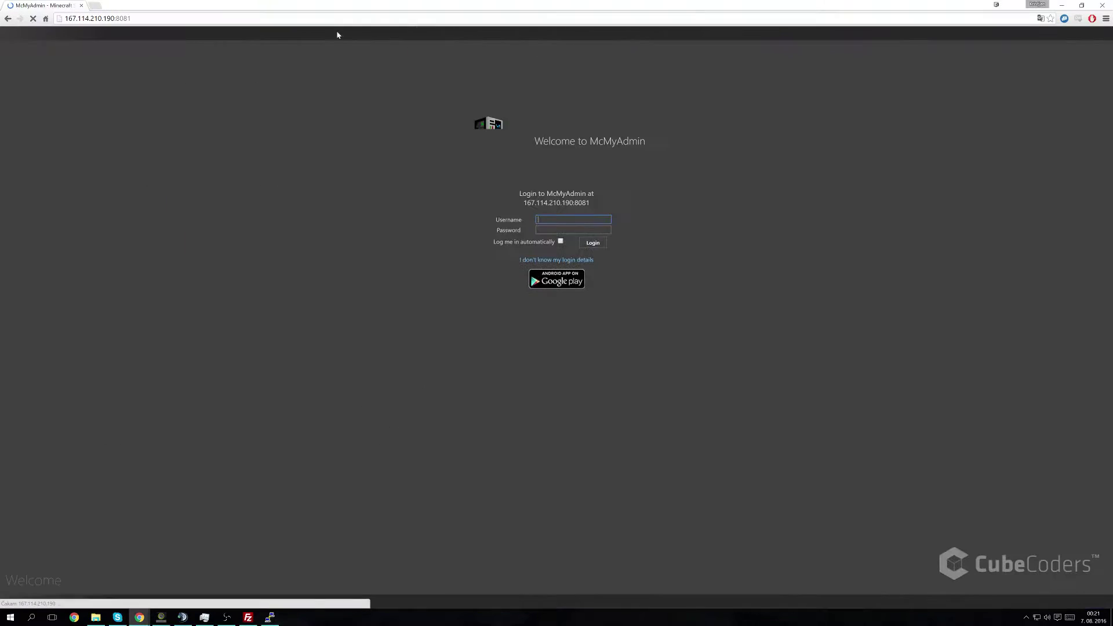
pyautogui.doubleClick(77, 22)
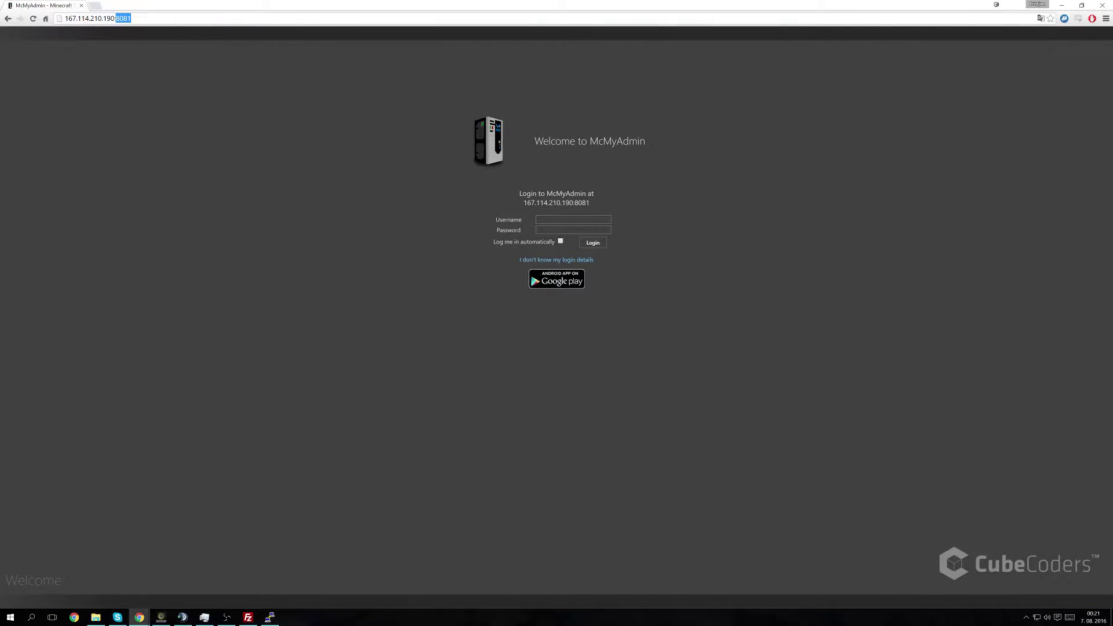
pyautogui.click(561, 218)
pyautogui.write('admin')
pyautogui.press('Tab')
pyautogui.press('Return')
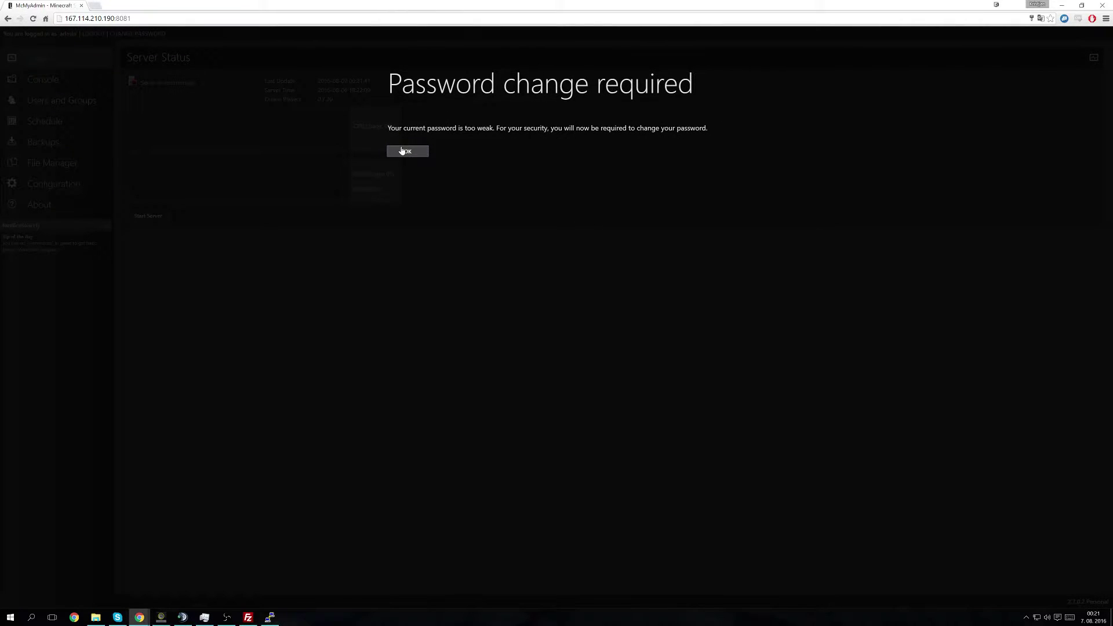
# Step: Acknowledge the notice and change the admin account to a new password
pyautogui.click(402, 150)
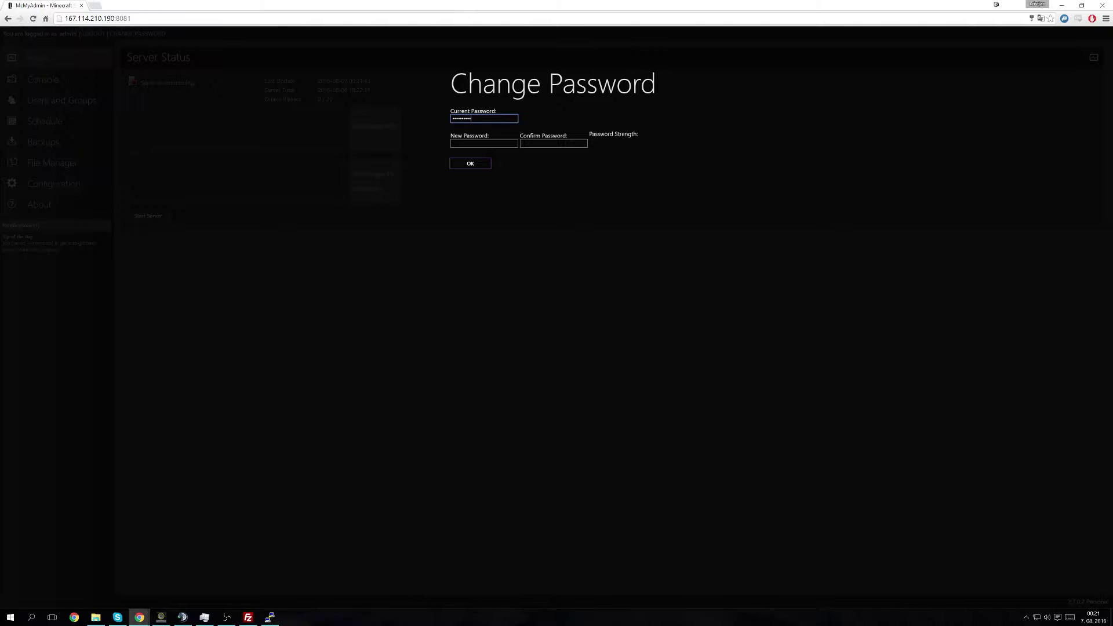
pyautogui.hotkey('ctrl', 'a')
pyautogui.write('a')
pyautogui.press('Tab')
pyautogui.write('**********')
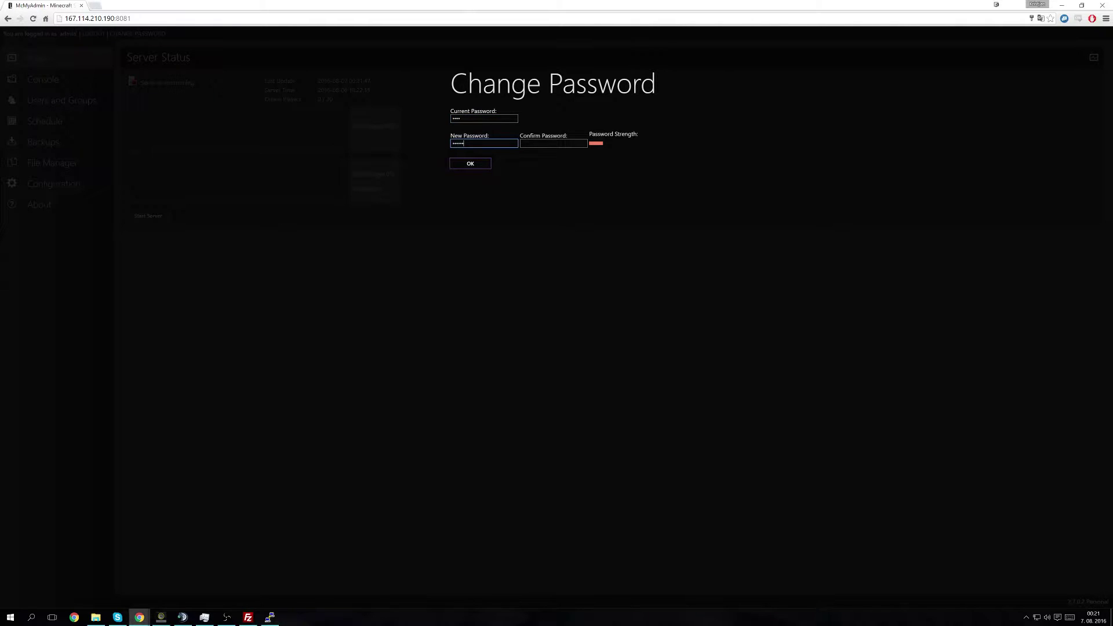
pyautogui.write('**')
pyautogui.press('Tab')
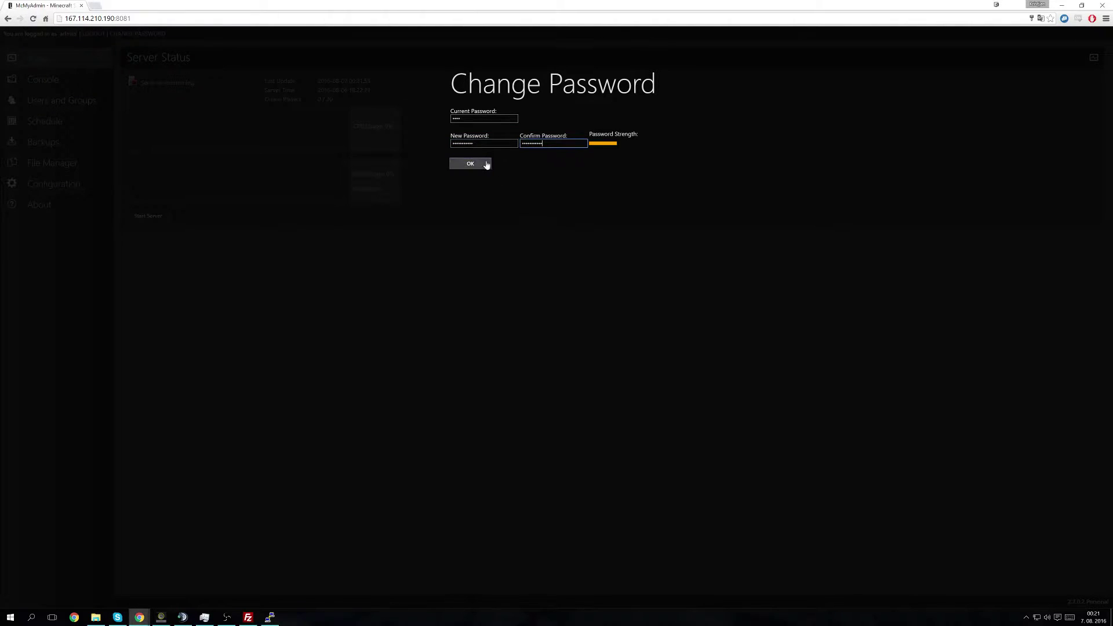
pyautogui.click(464, 165)
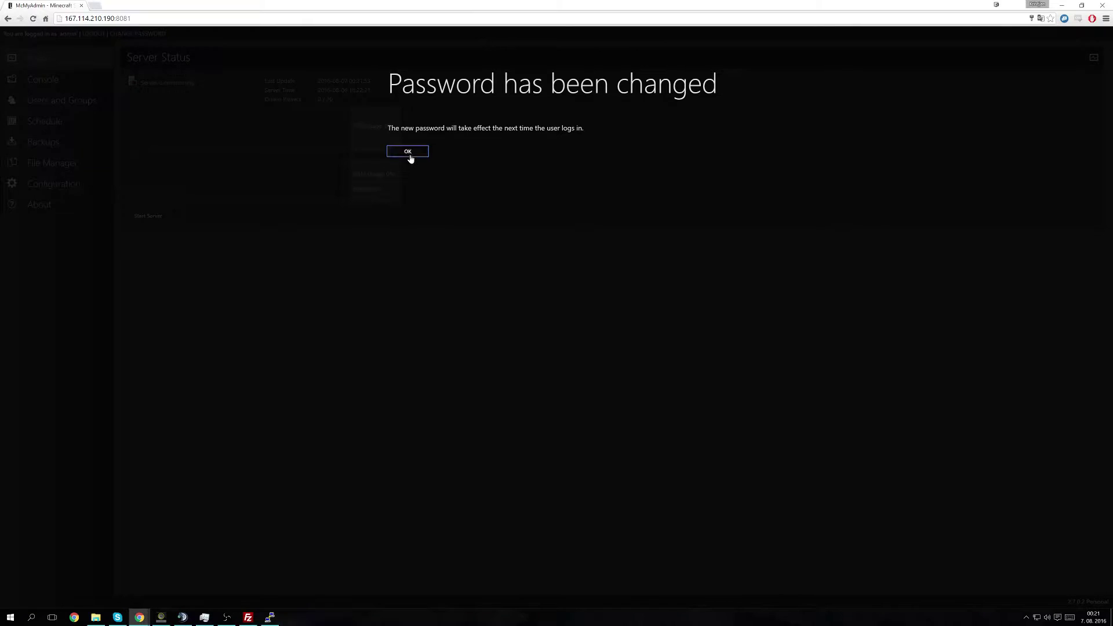
# Step: Start the Minecraft server from the Status page and view its console log
pyautogui.click(408, 152)
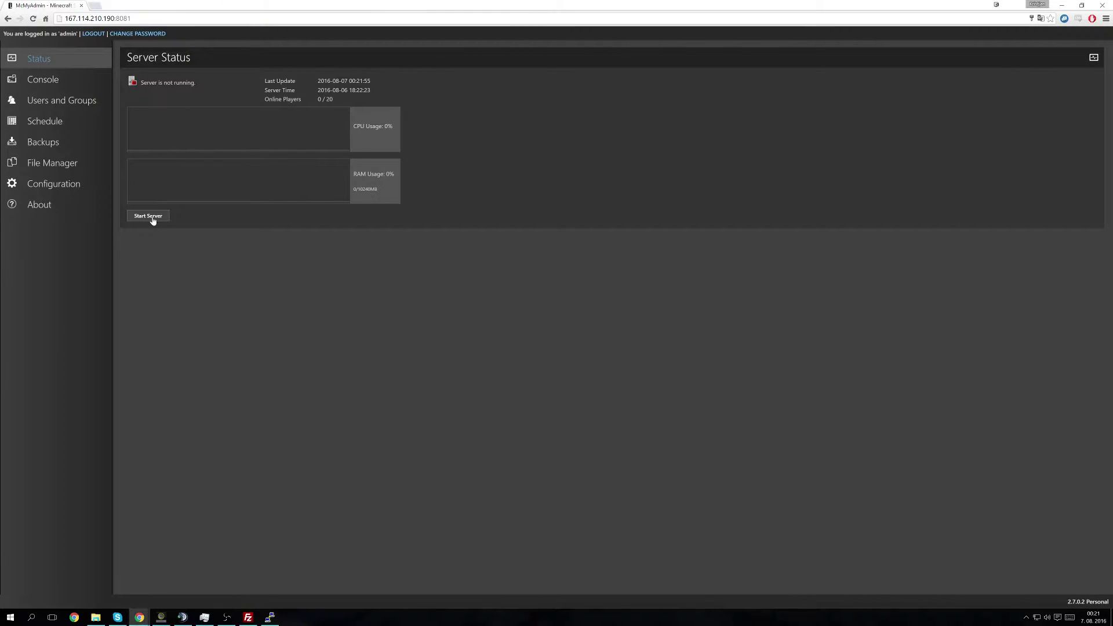
pyautogui.click(58, 190)
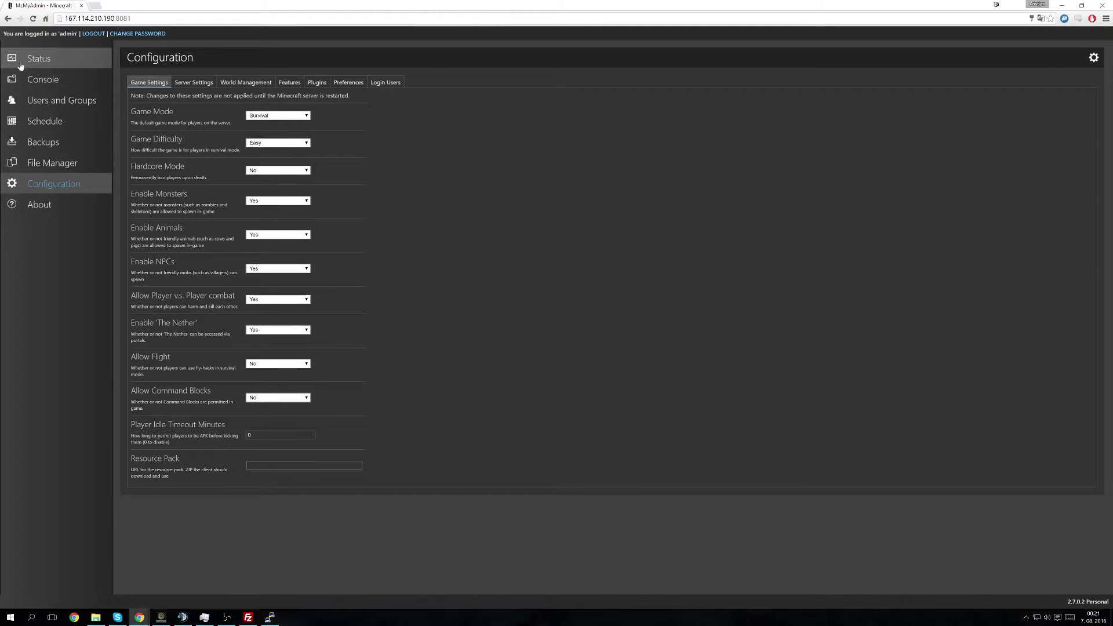
pyautogui.click(20, 65)
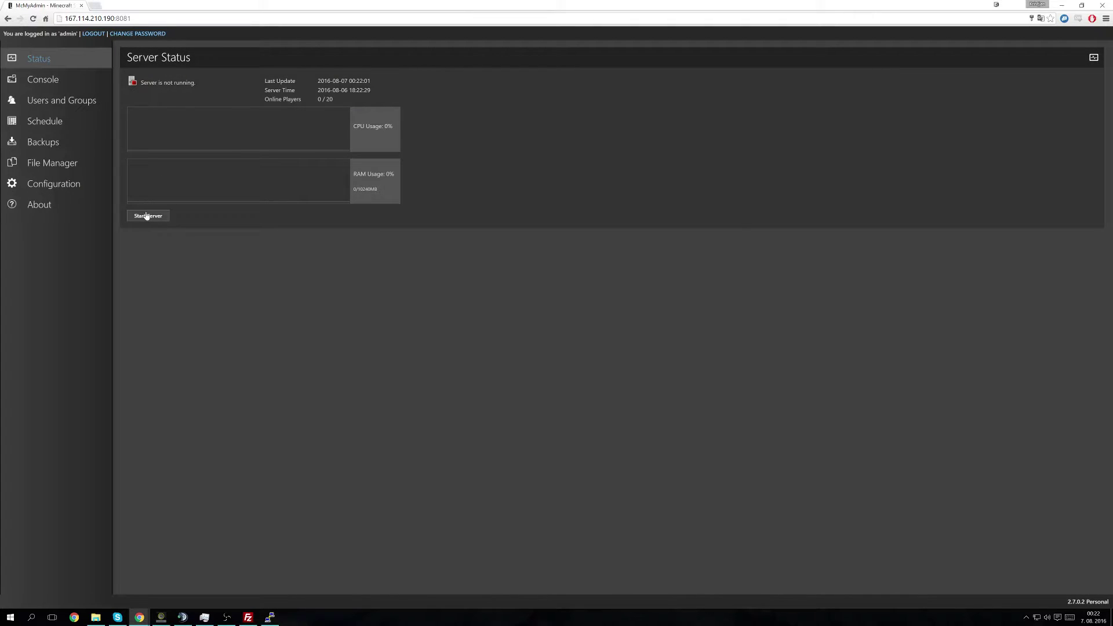
pyautogui.click(152, 218)
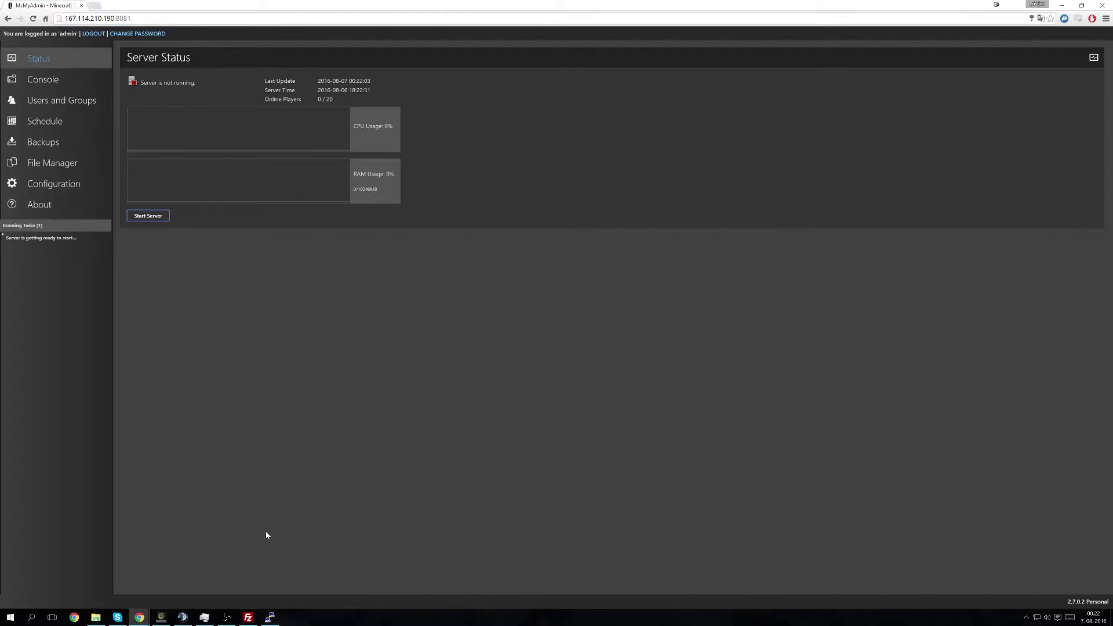
pyautogui.click(81, 87)
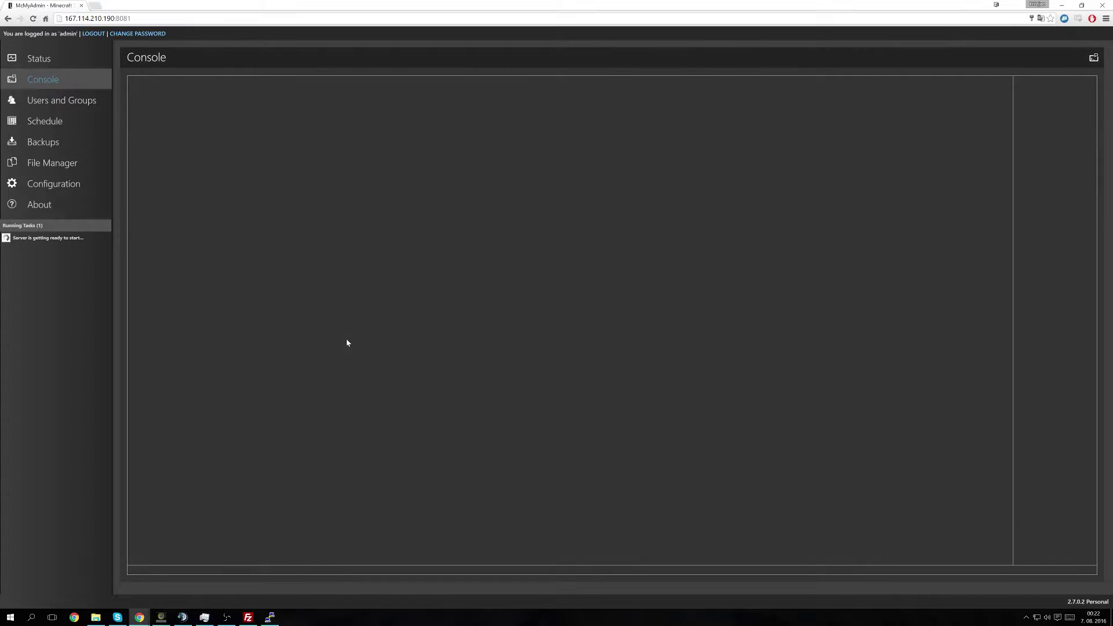
pyautogui.hotkey('alt', 'Tab')
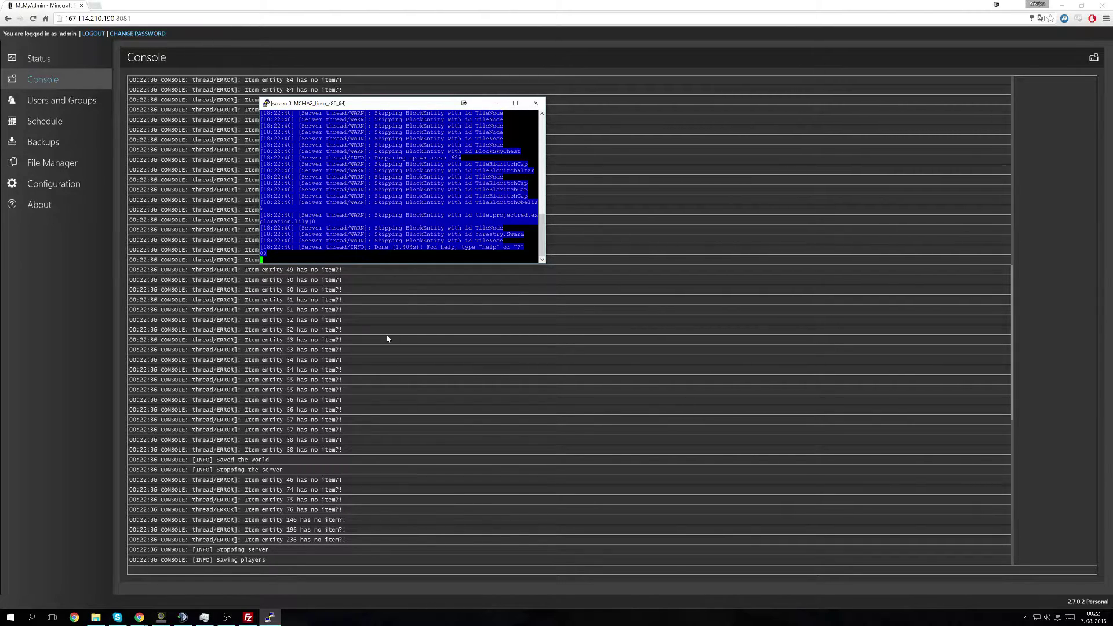
# Step: Choose Cauldron as the server type in Server Settings, install it, then return to Status
pyautogui.click(53, 184)
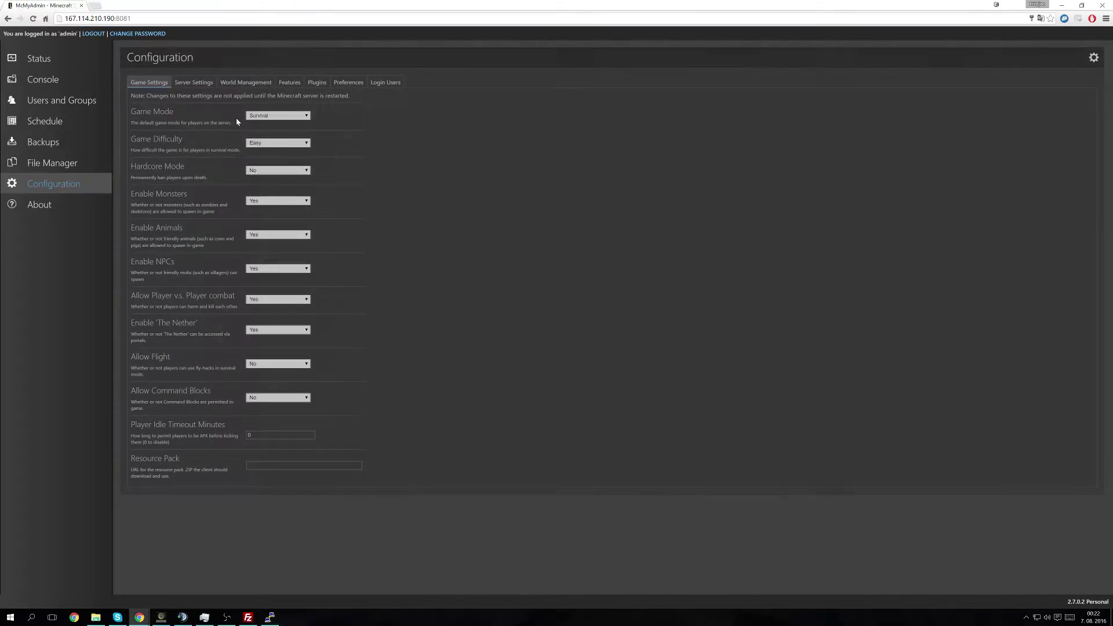
pyautogui.click(194, 82)
pyautogui.click(281, 228)
pyautogui.click(279, 201)
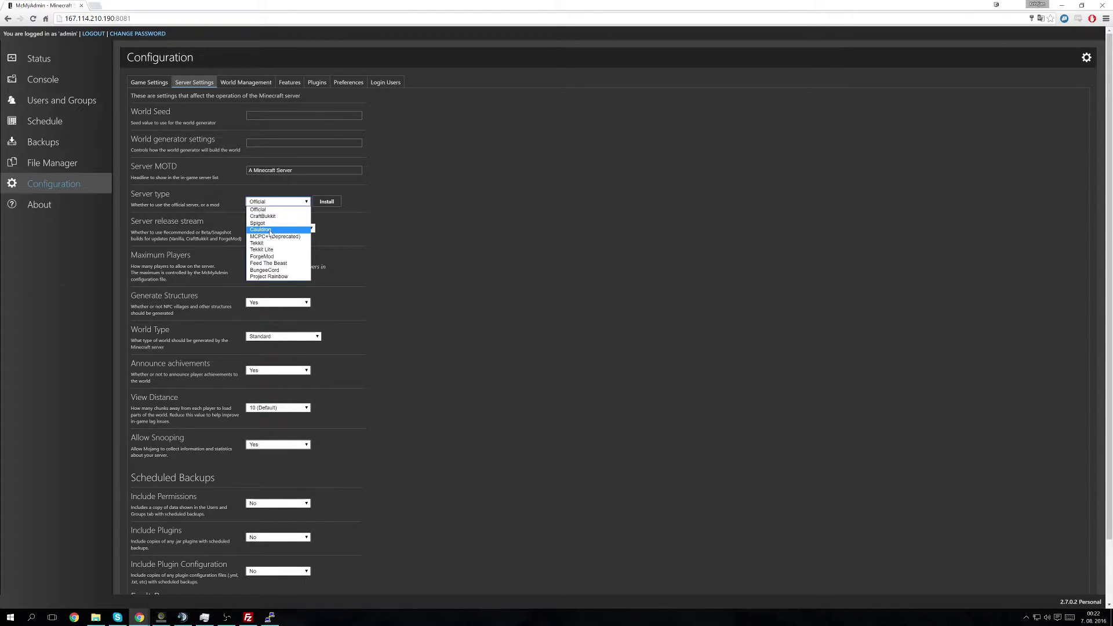
pyautogui.click(271, 230)
pyautogui.click(327, 202)
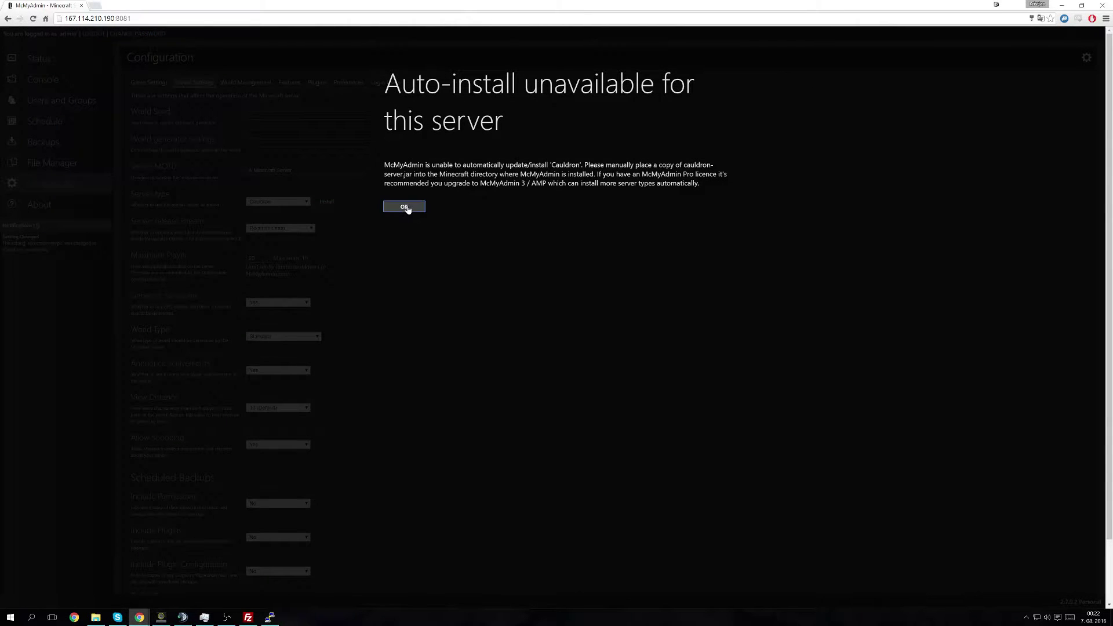
pyautogui.click(407, 209)
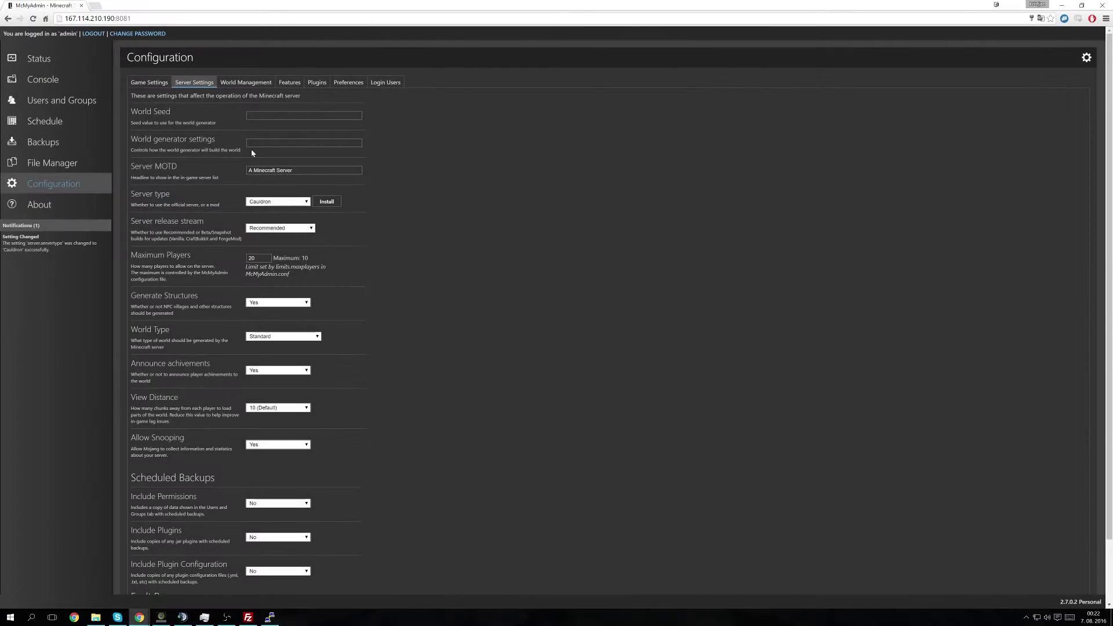
pyautogui.click(65, 60)
# Step: Start the Cauldron server and watch the console and screen session boot MinecraftForge for Minecraft 1.7.10
pyautogui.click(155, 217)
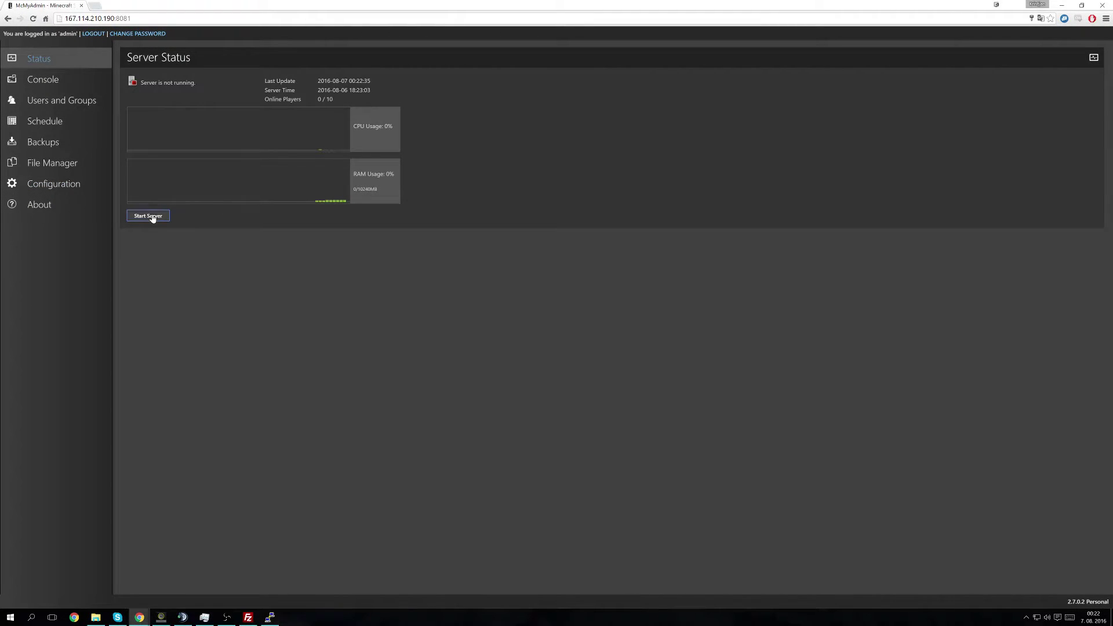
pyautogui.click(52, 80)
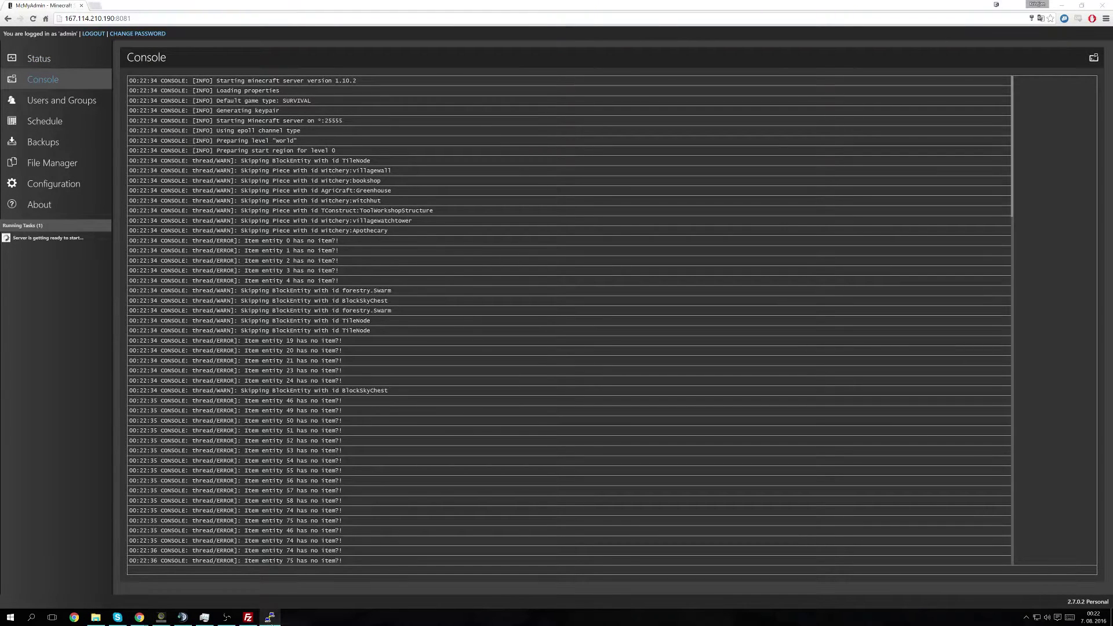
pyautogui.click(269, 617)
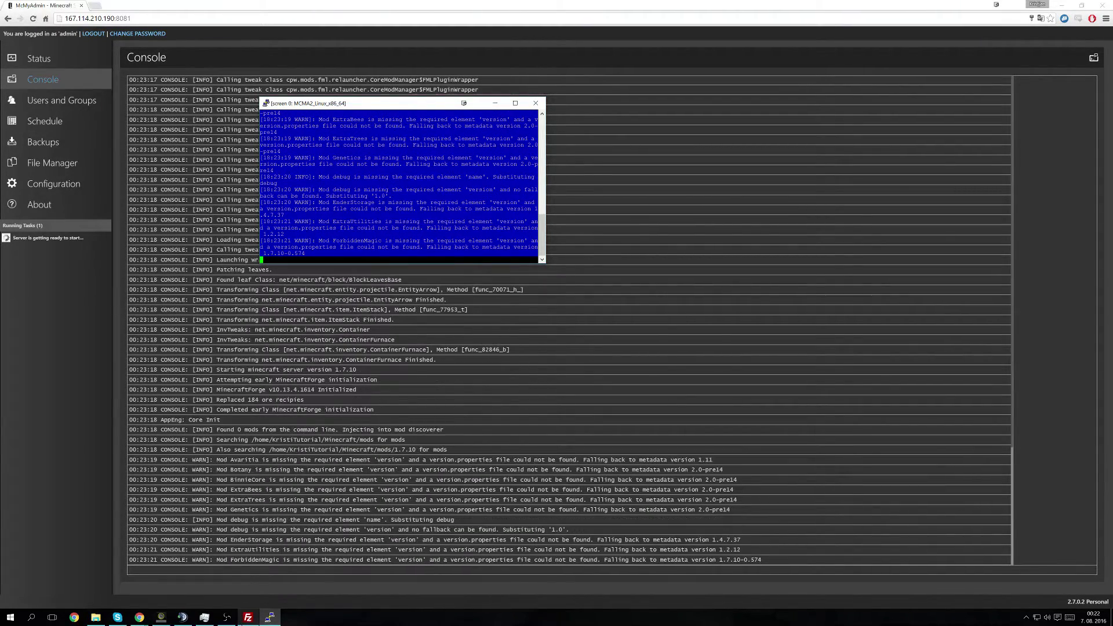
# Step: Open the server's Minecraft folder in FileZilla to check its files
pyautogui.click(248, 617)
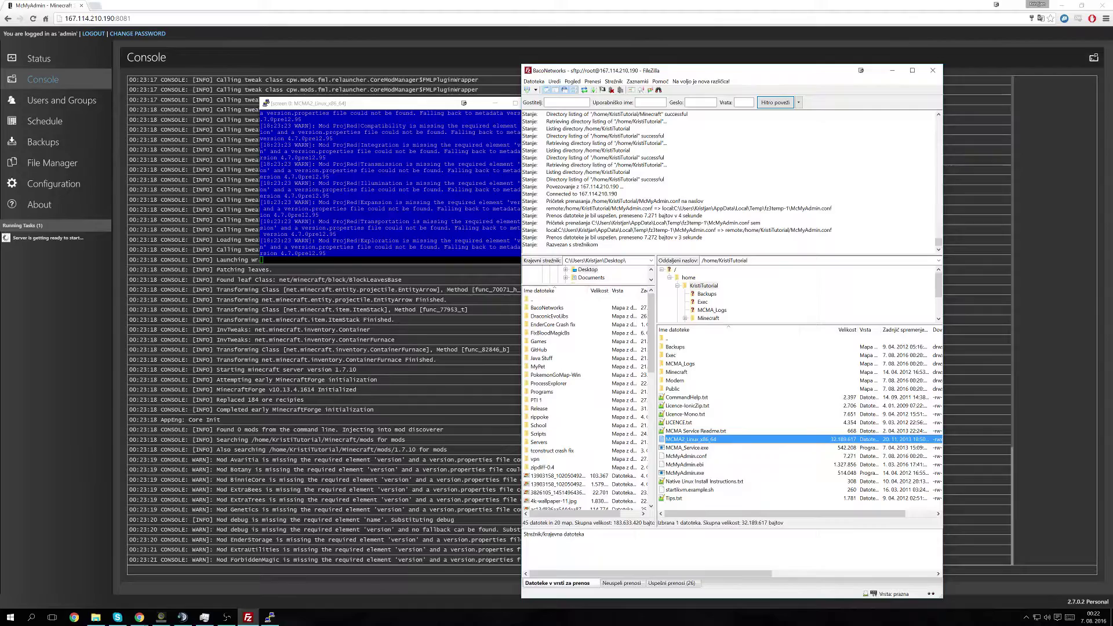
pyautogui.doubleClick(676, 372)
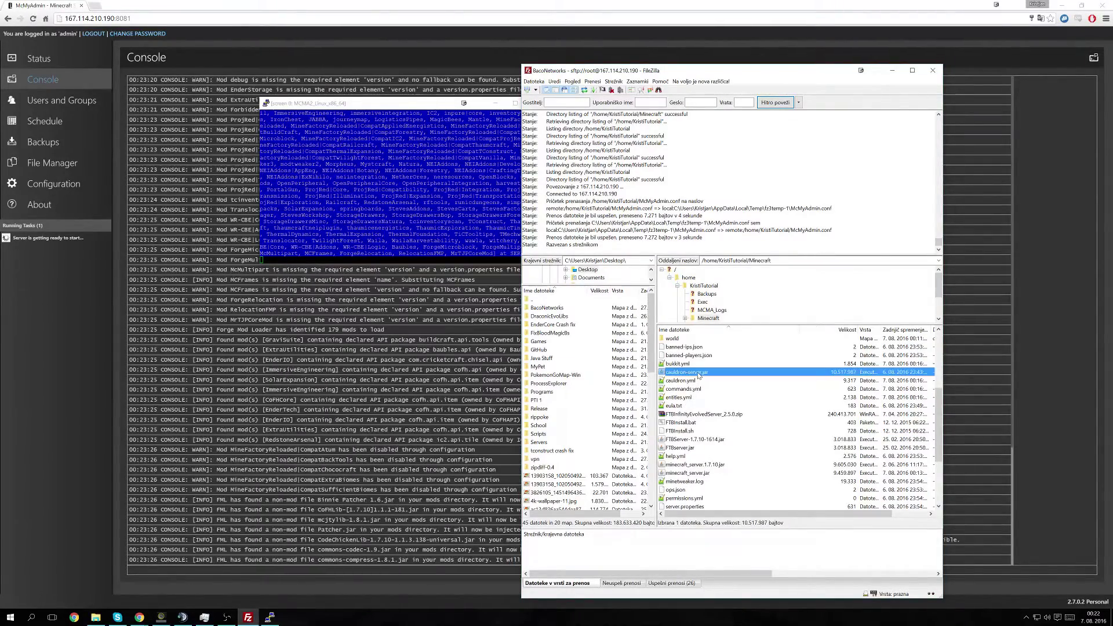
pyautogui.click(72, 204)
# Step: Confirm the Server type under Configuration > Server Settings, then follow the console until Pre-init finishes
pyautogui.click(77, 190)
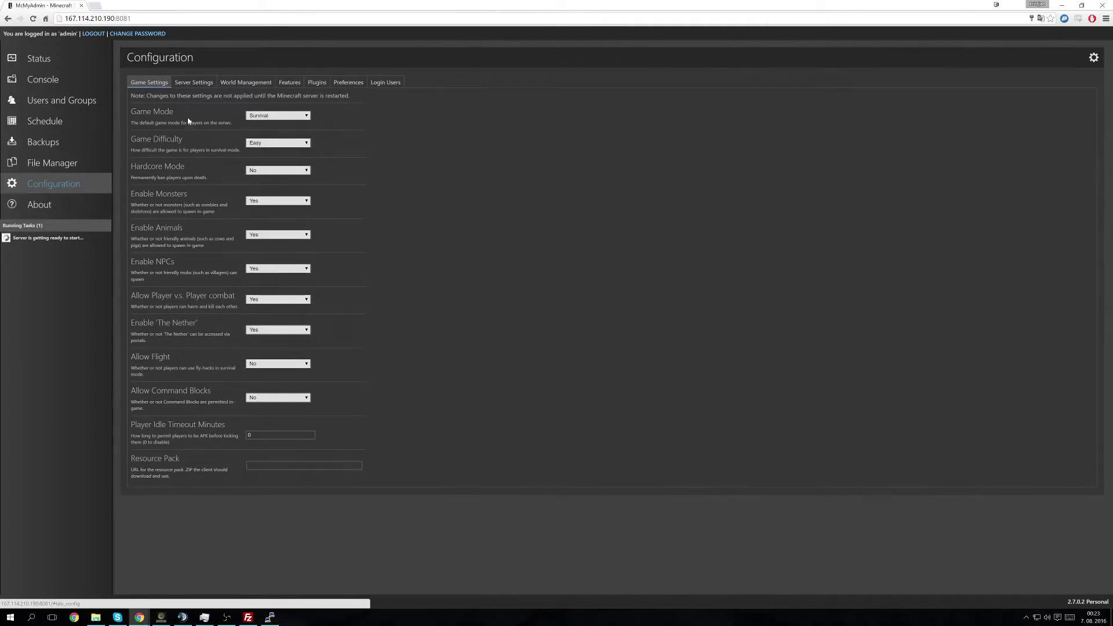
pyautogui.click(194, 82)
pyautogui.click(261, 202)
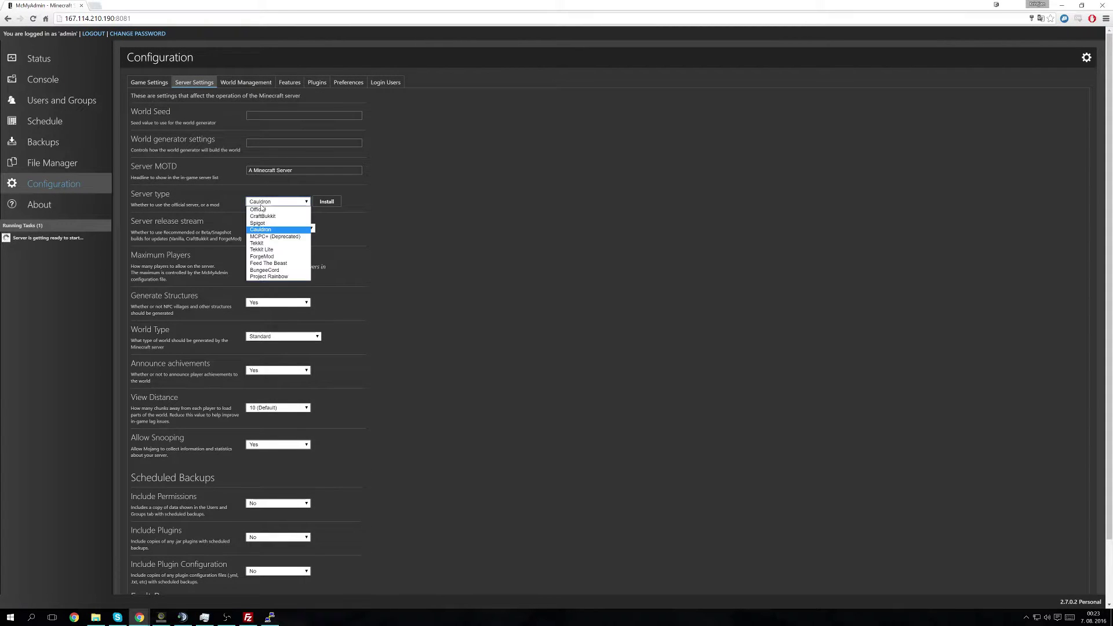
pyautogui.click(261, 207)
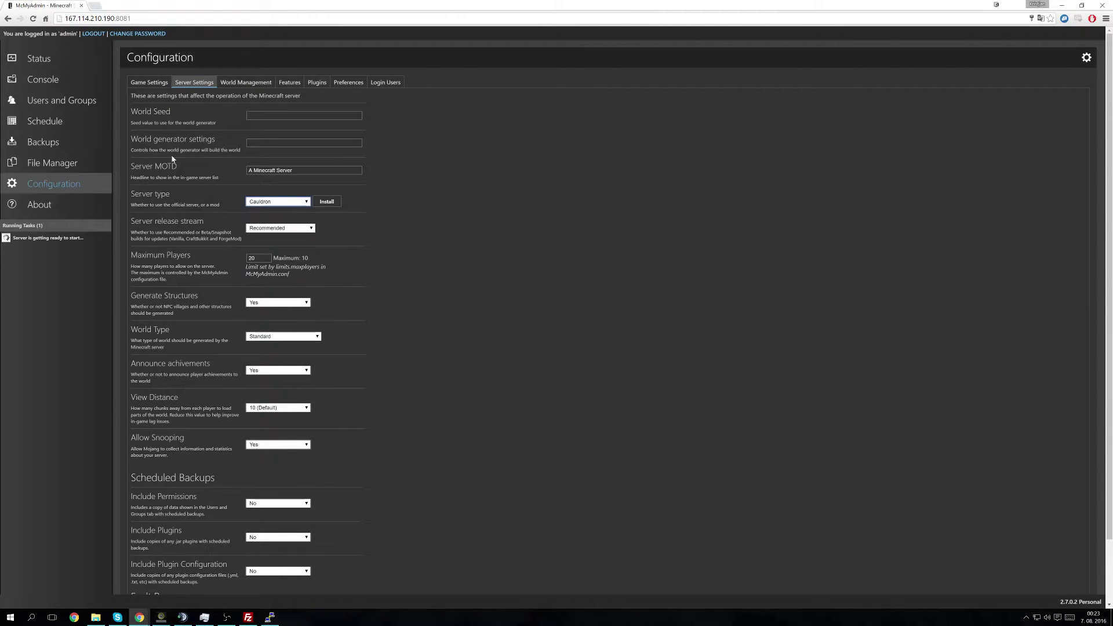
pyautogui.click(51, 79)
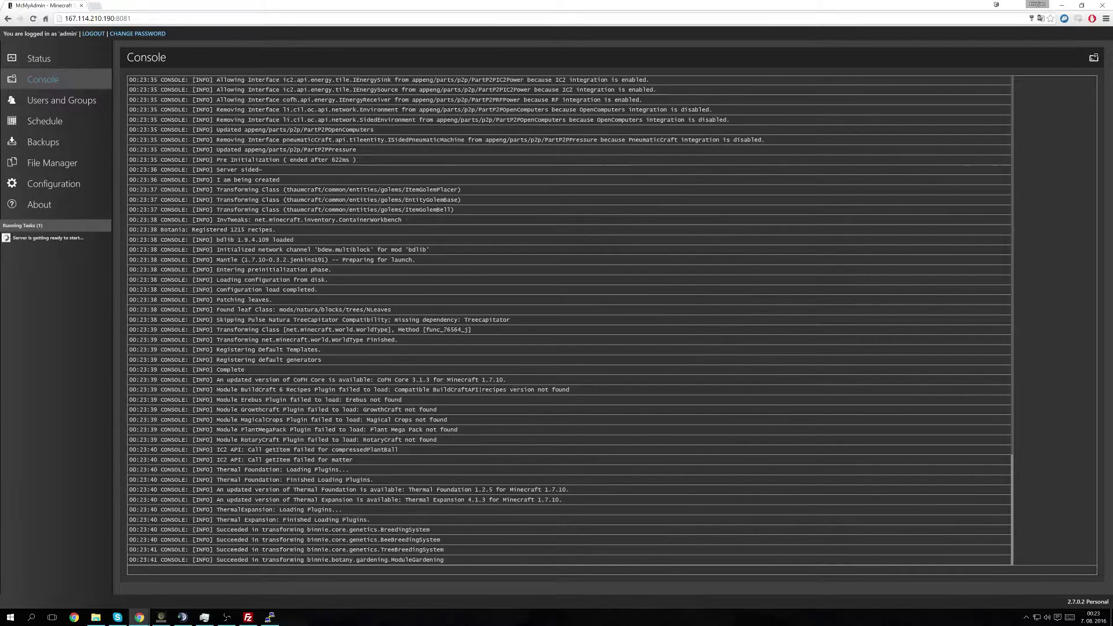
pyautogui.click(277, 610)
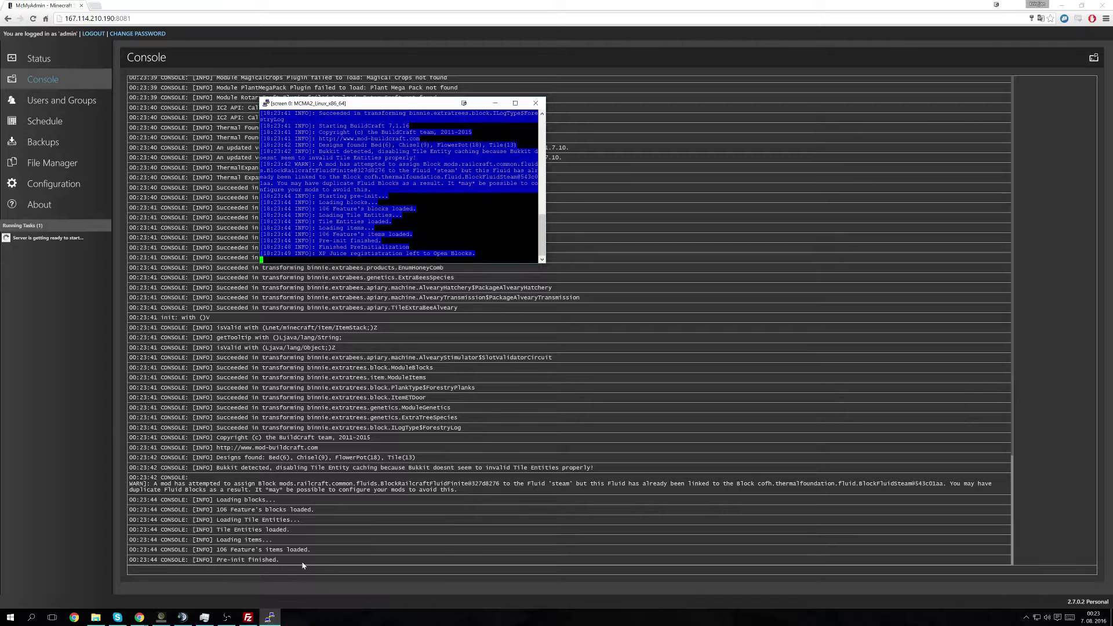
# Step: Review the Plugins tab showing the installed Essentials and BukkitCompat plugins
pyautogui.click(59, 184)
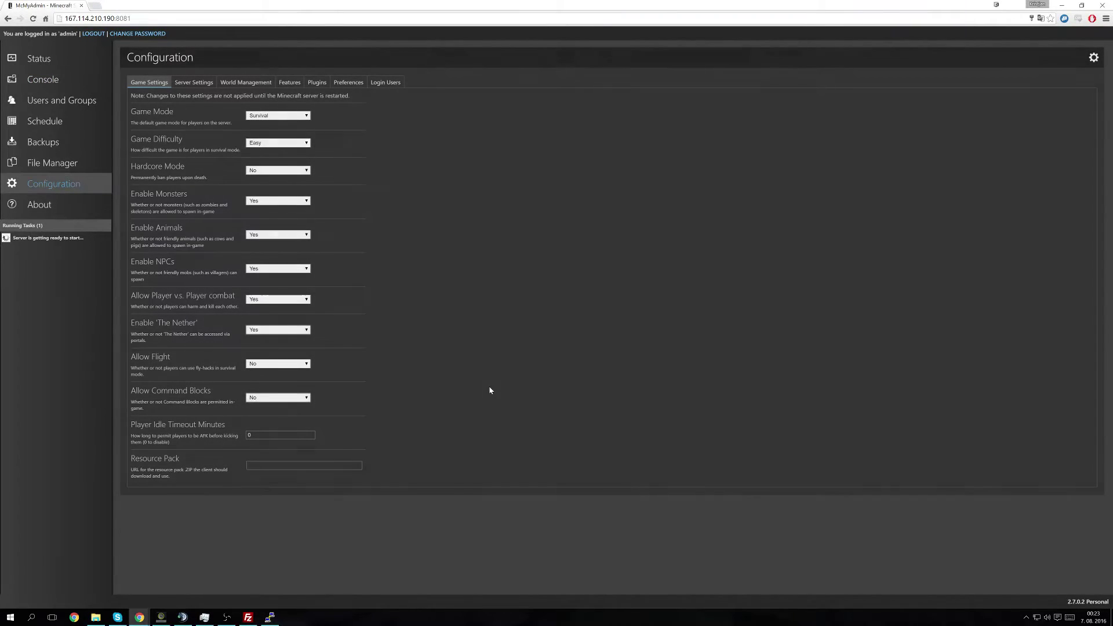
pyautogui.click(246, 82)
pyautogui.click(348, 81)
pyautogui.click(316, 81)
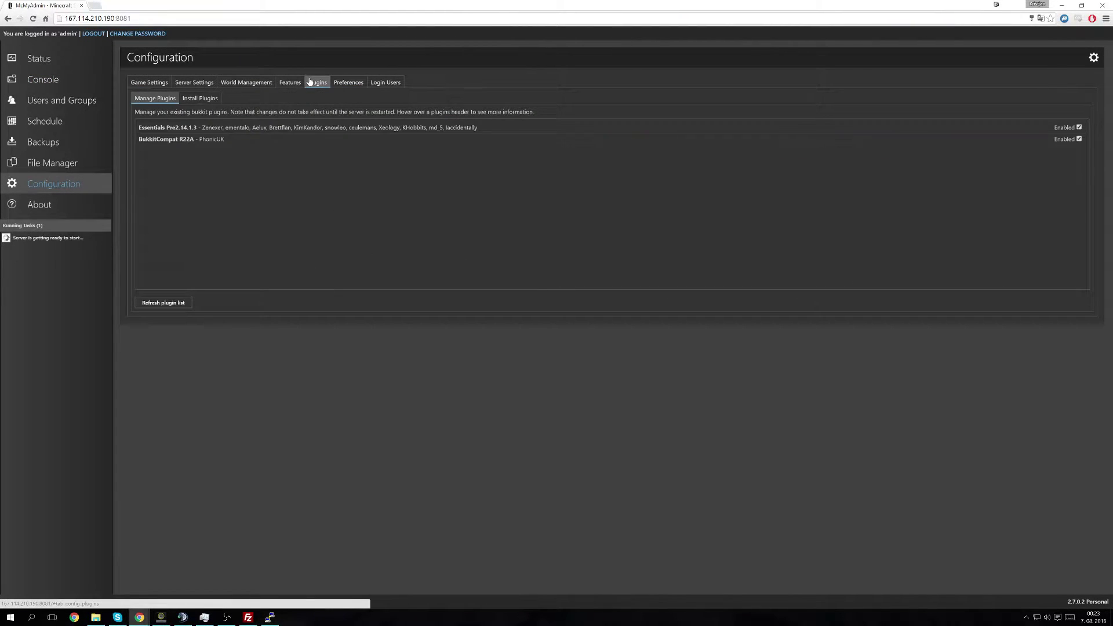
pyautogui.moveTo(192, 133)
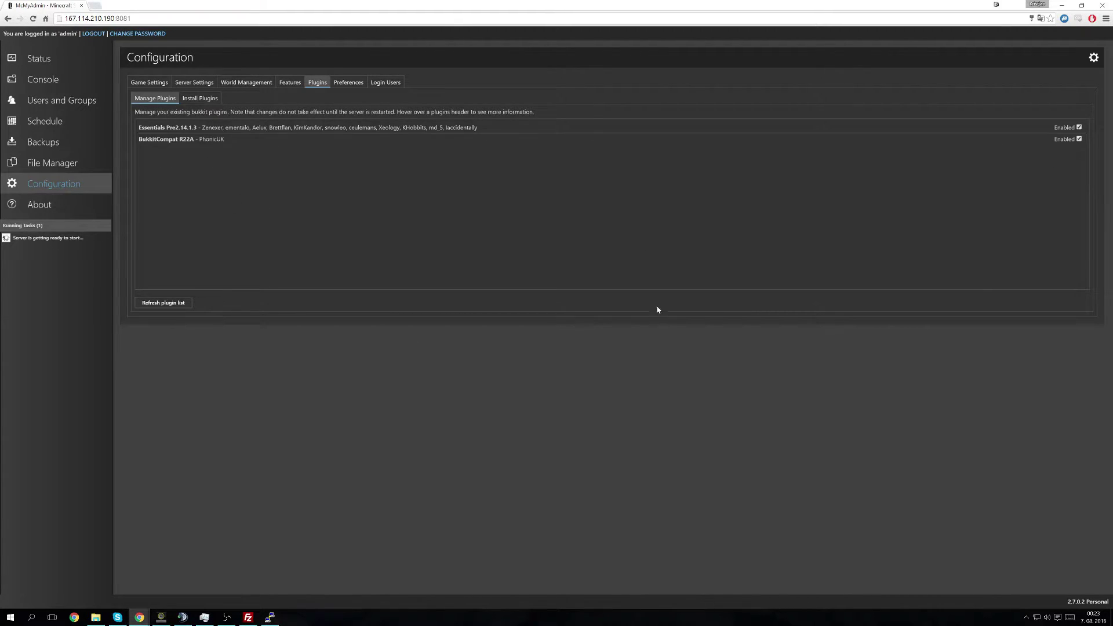
# Step: Browse Preferences, Login Users, Game Settings, Users and Groups and Schedule, then return to Console
pyautogui.click(361, 82)
pyautogui.click(385, 82)
pyautogui.click(350, 82)
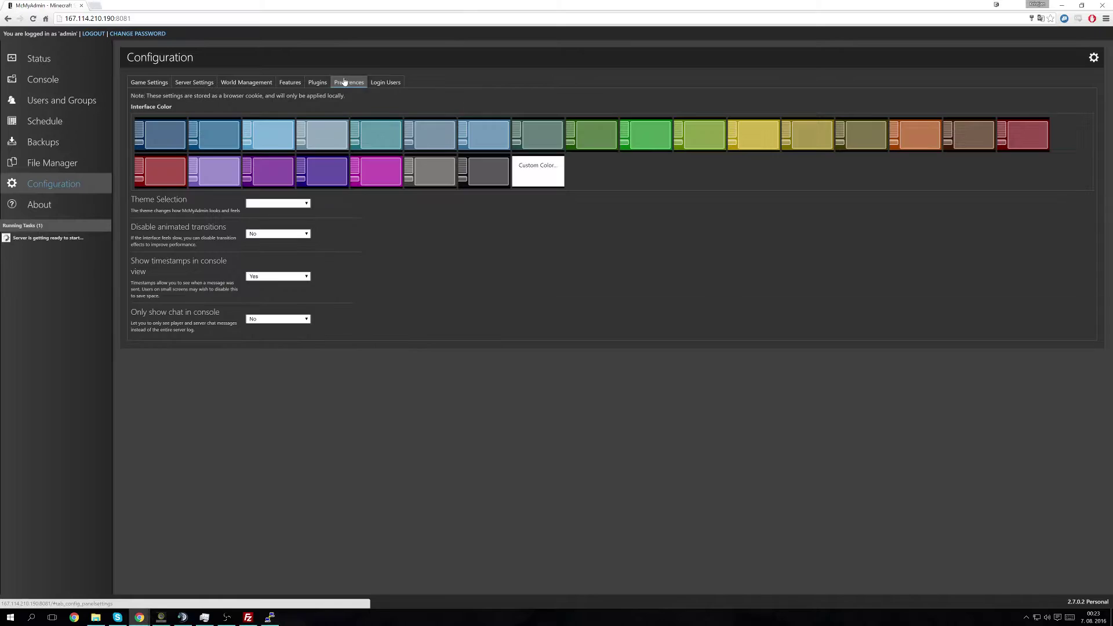
pyautogui.click(382, 82)
pyautogui.click(155, 85)
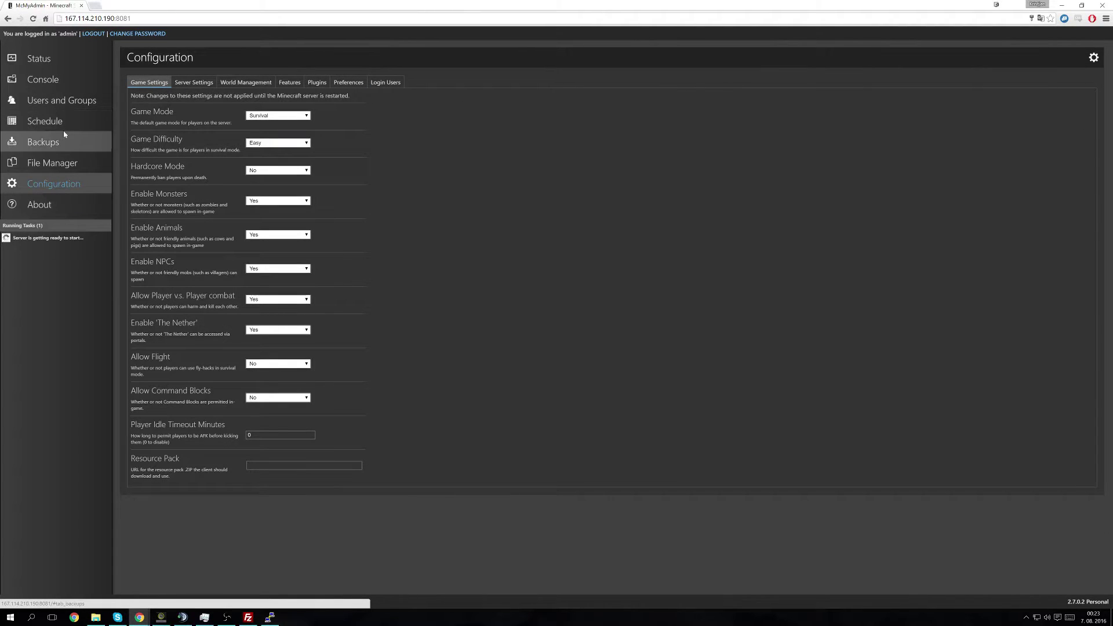
pyautogui.click(50, 109)
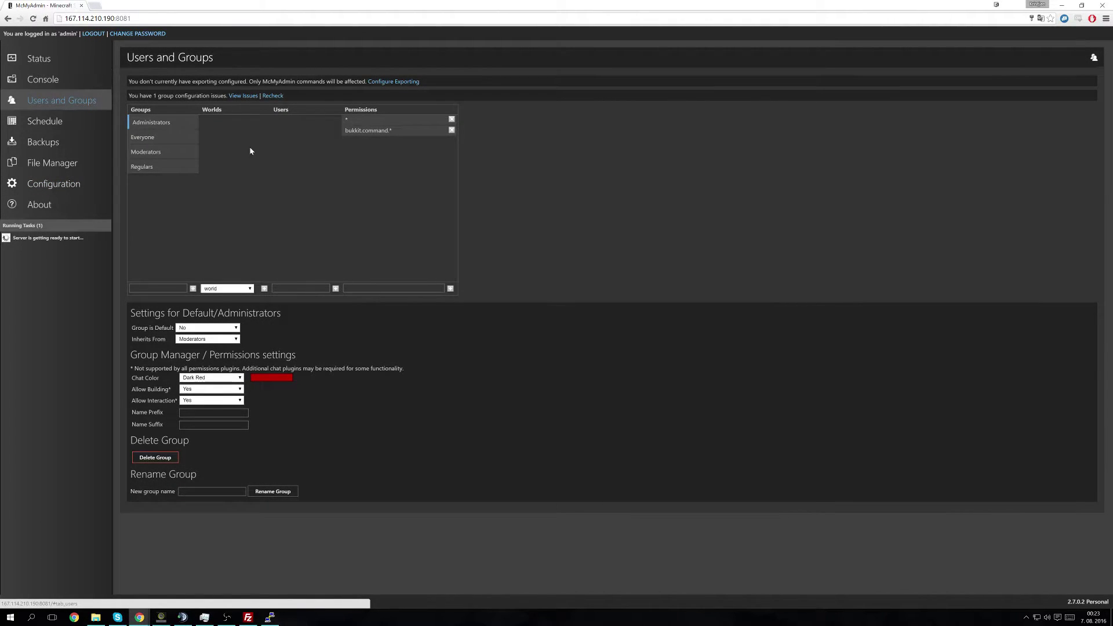
pyautogui.click(14, 129)
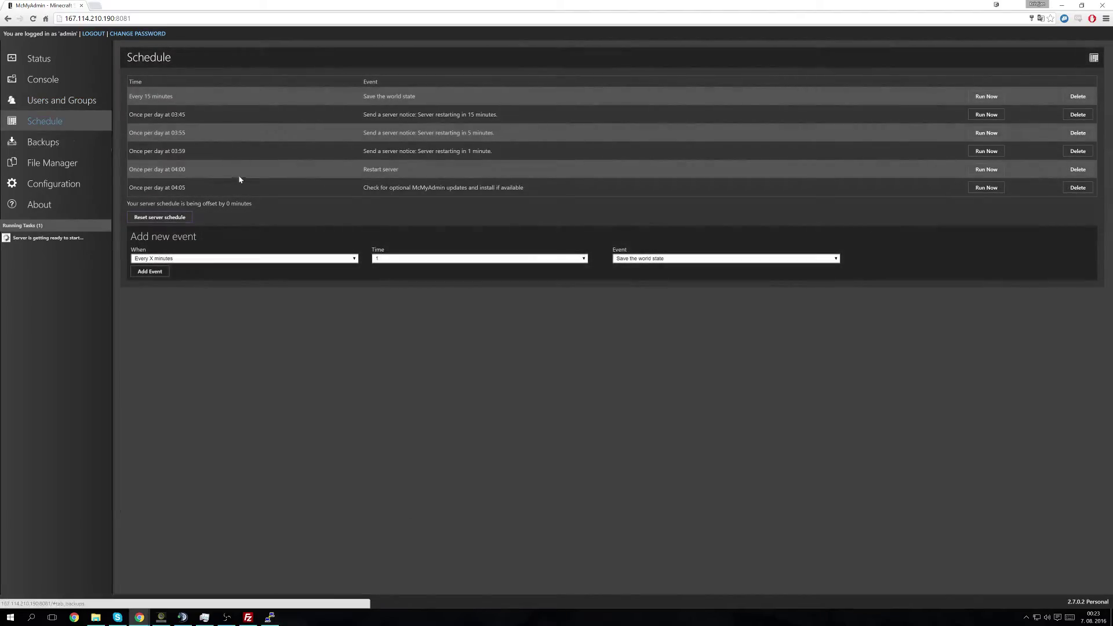
pyautogui.click(42, 79)
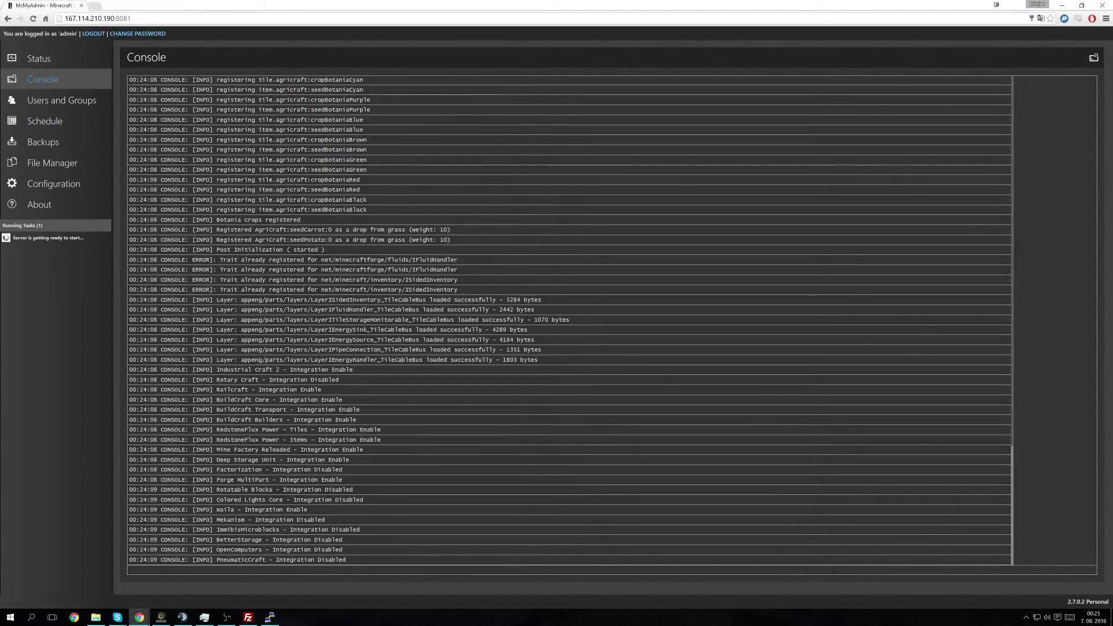
# Step: Monitor the screen session, Status and Console until the modded server finishes loading
pyautogui.click(277, 618)
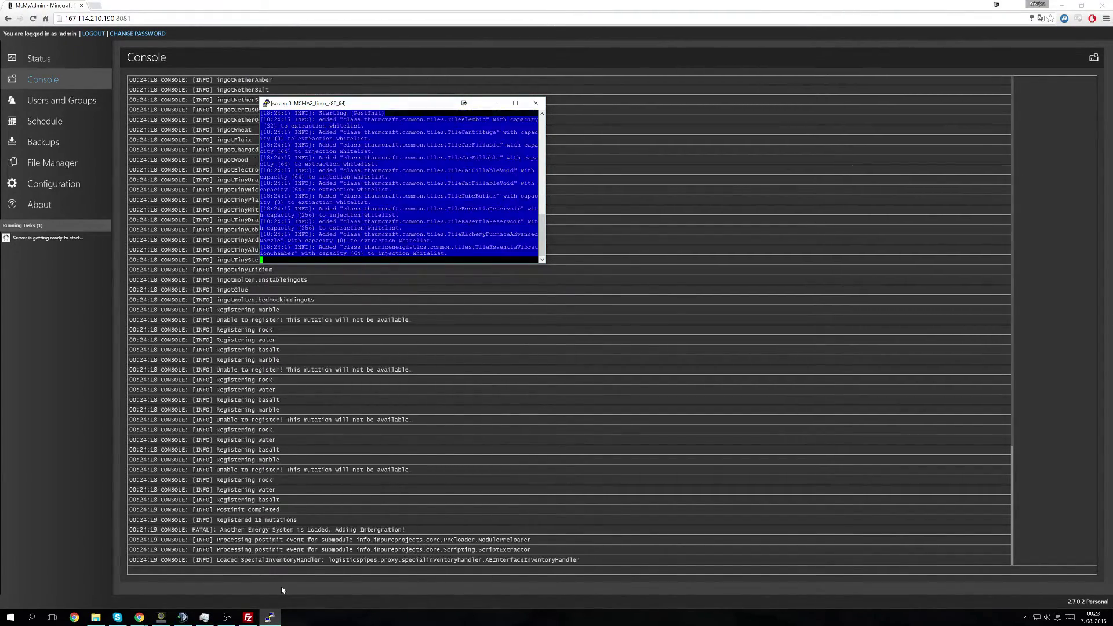
pyautogui.click(53, 60)
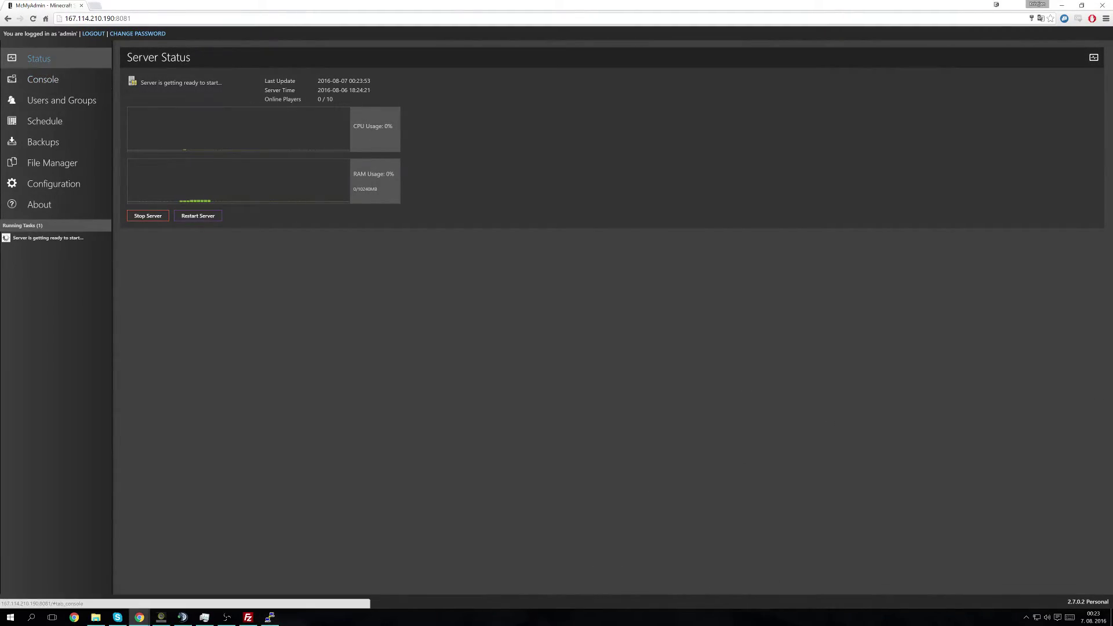
pyautogui.click(87, 80)
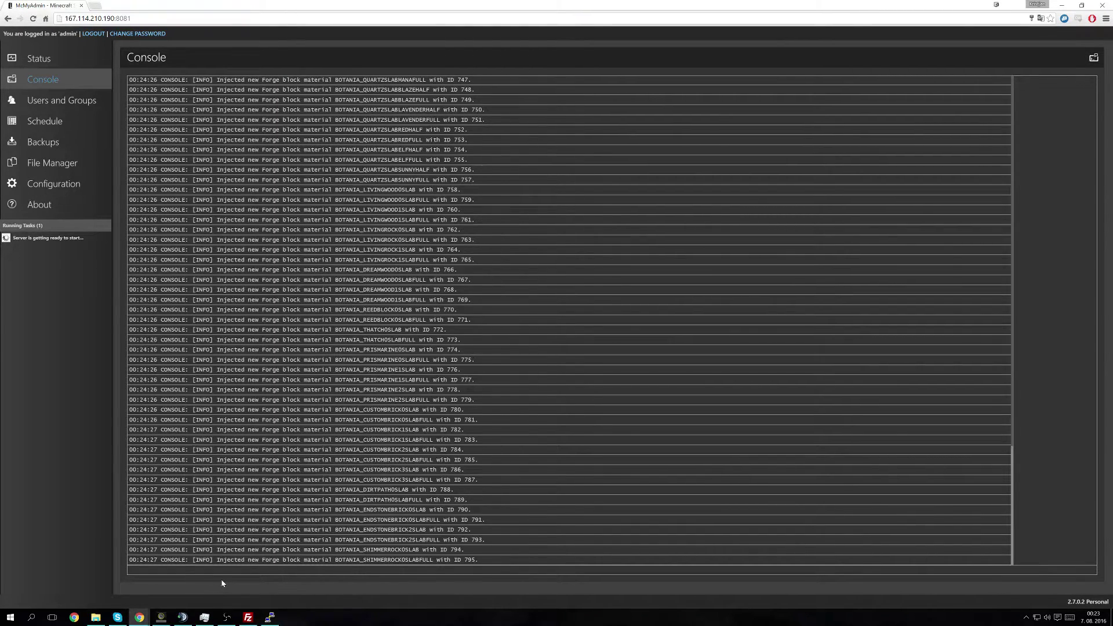
pyautogui.click(270, 616)
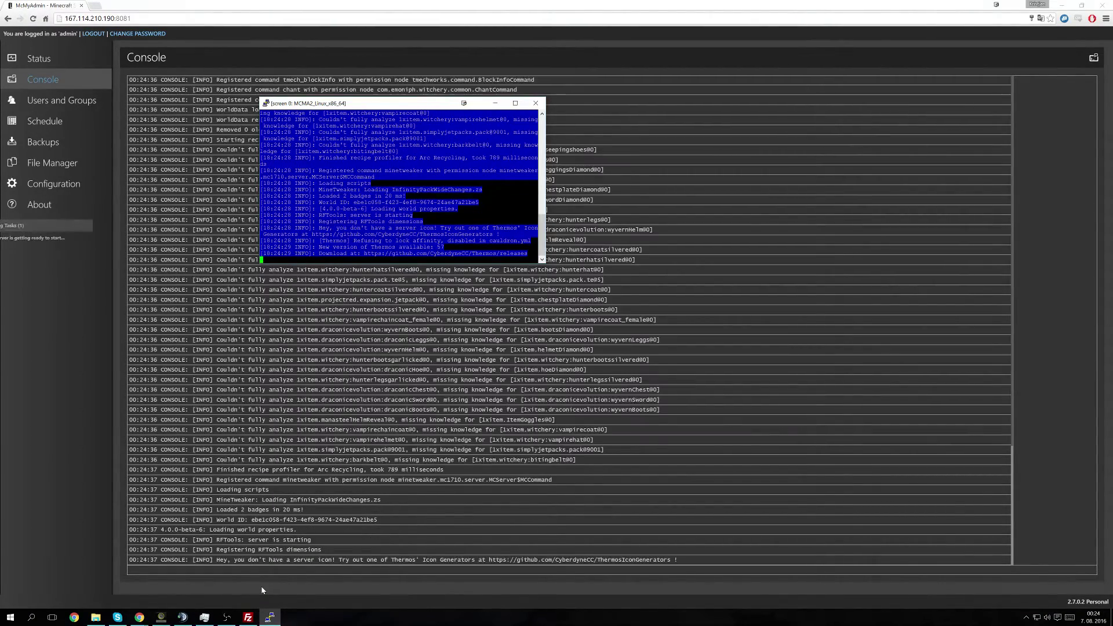
pyautogui.hotkey('alt', 'Tab')
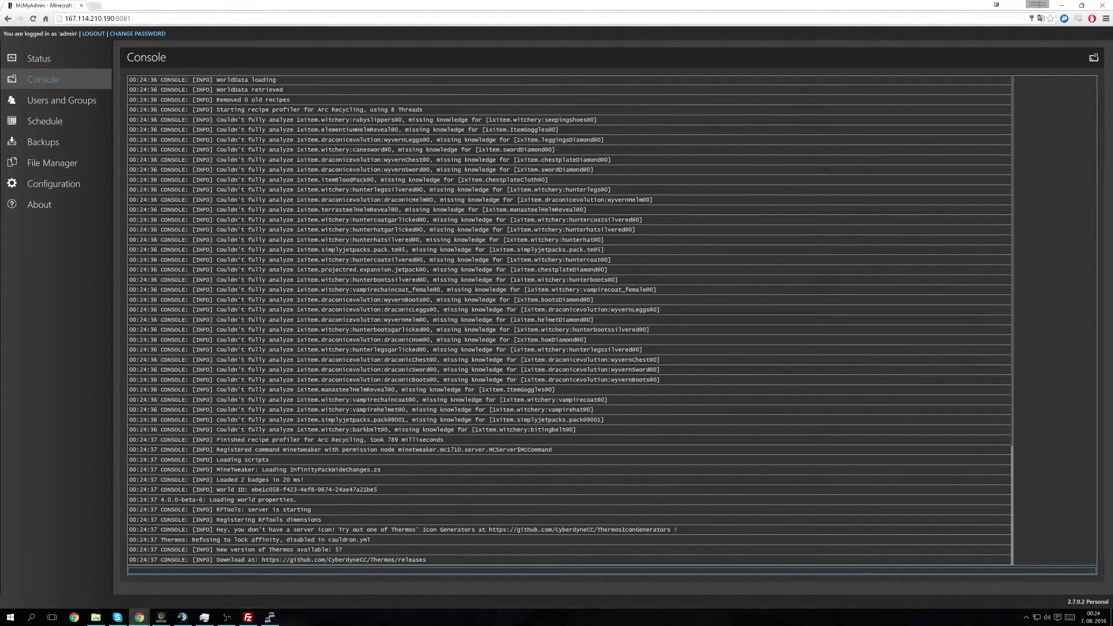
# Step: Highlight BukkitCompat and Essentials in the 'Plugins (2)' console line
pyautogui.moveTo(377, 560); pyautogui.dragTo(250, 550)
pyautogui.doubleClick(283, 560)
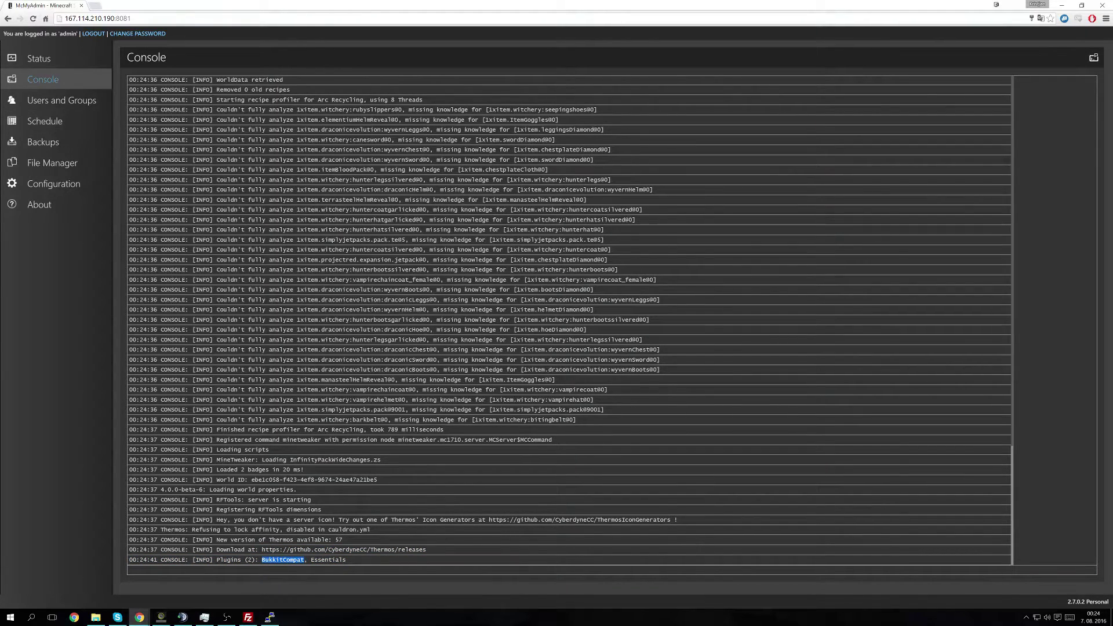
pyautogui.doubleClick(328, 560)
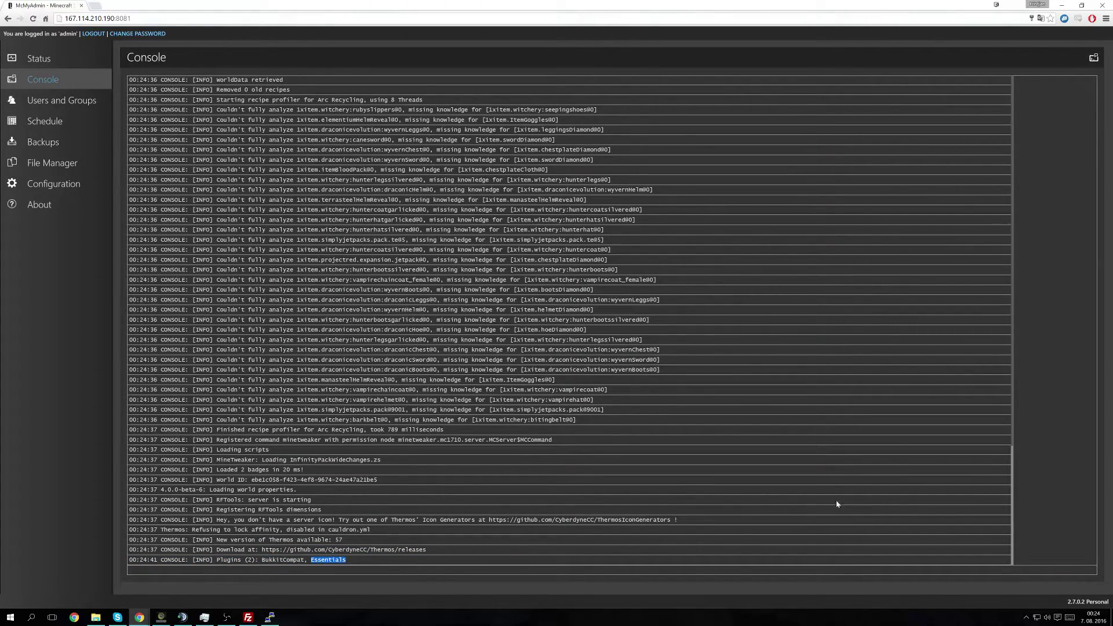